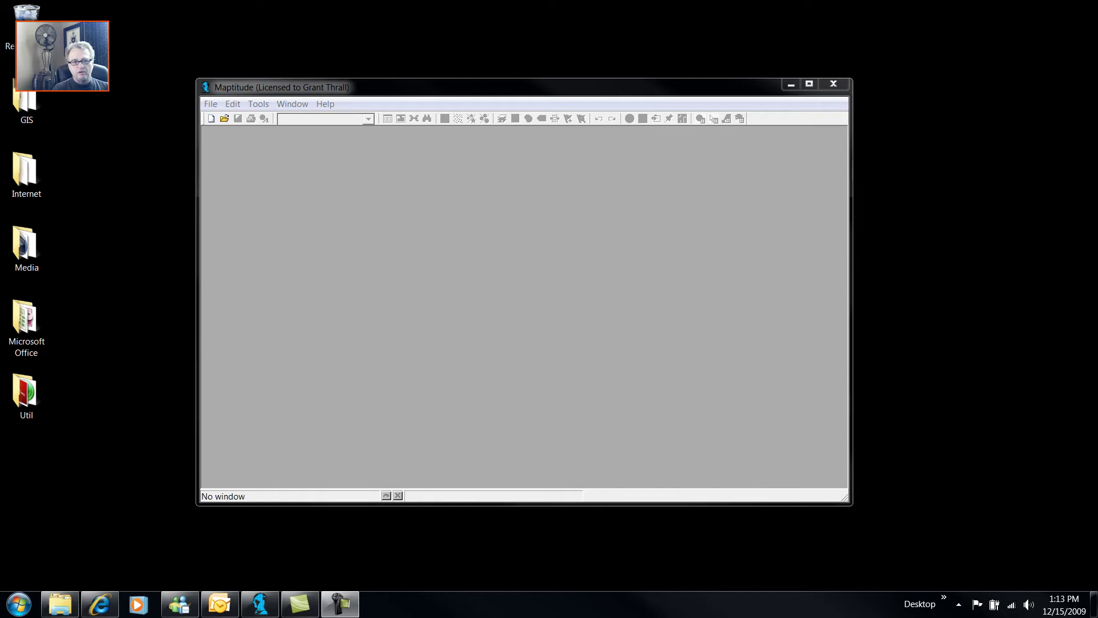
Open the 12001-parcels-bndry workspace (*.wrk) from the GIS_Data\Workspace folder.
left_click(211, 104)
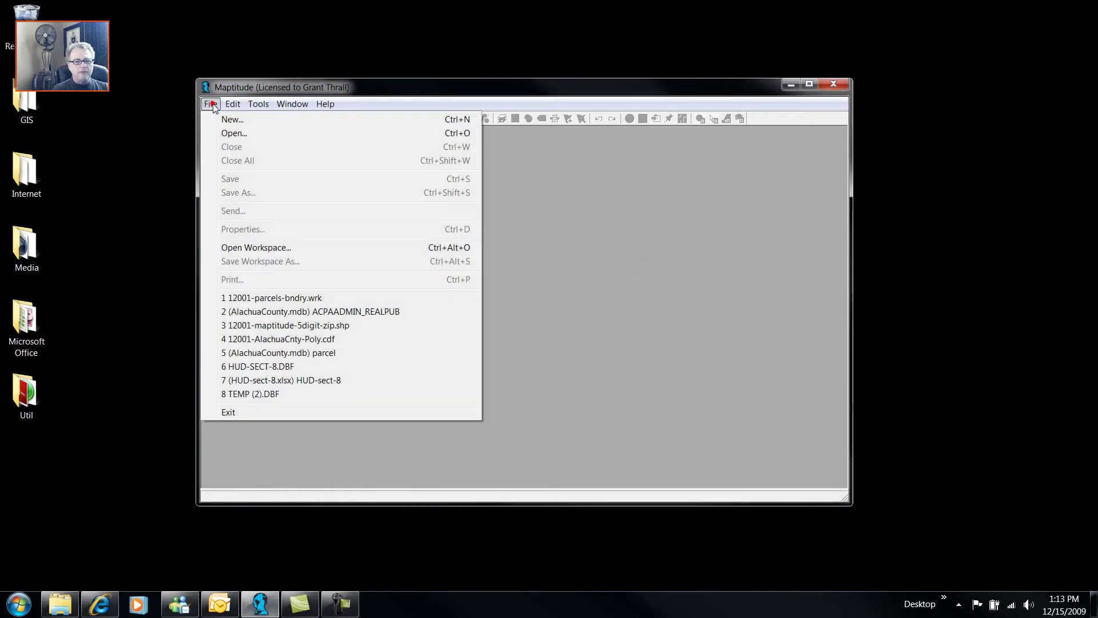
left_click(229, 133)
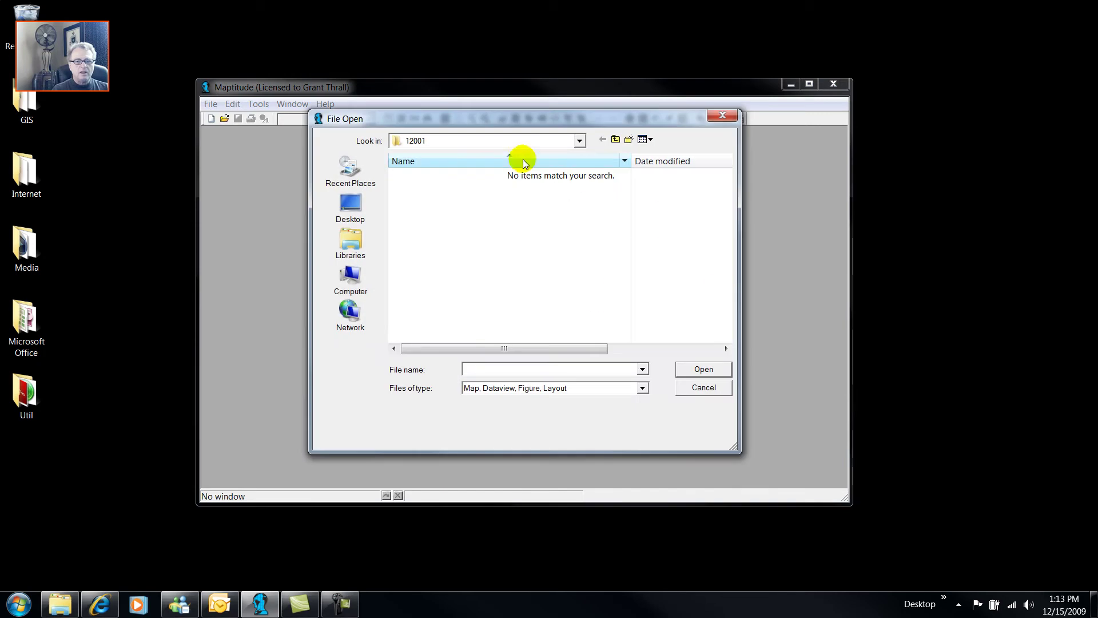
left_click(615, 140)
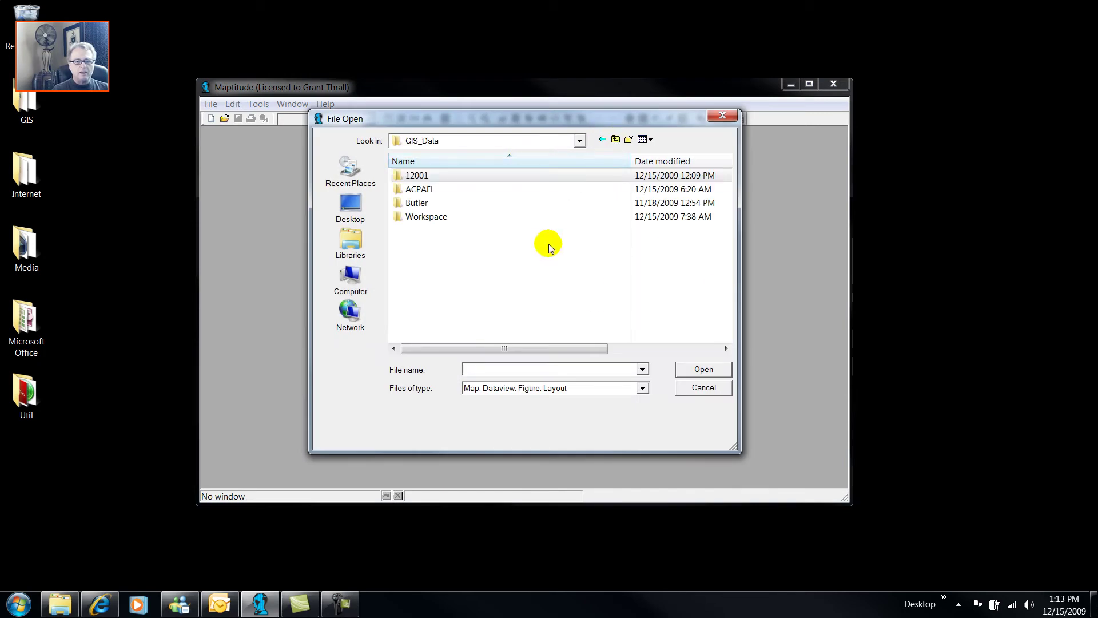
double_click(417, 221)
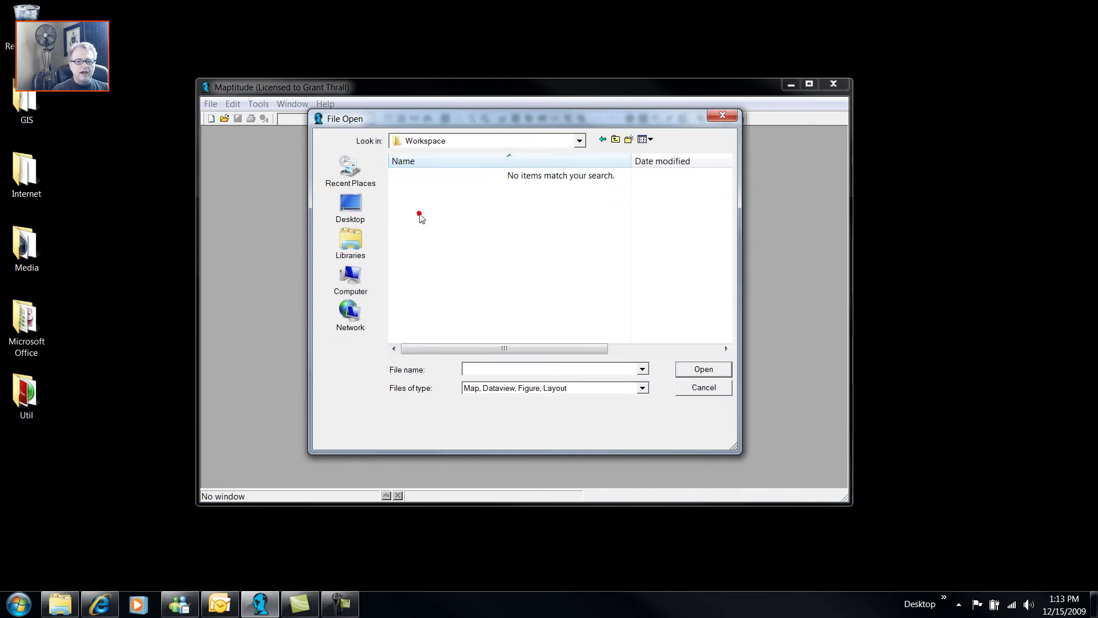
left_click(643, 369)
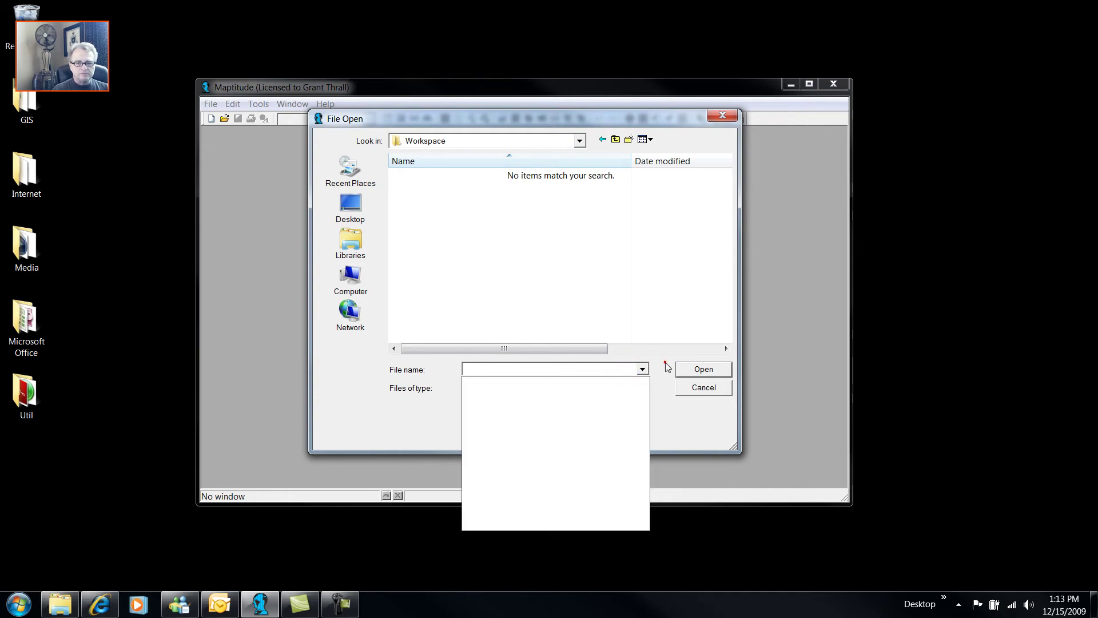
left_click(660, 365)
left_click(643, 387)
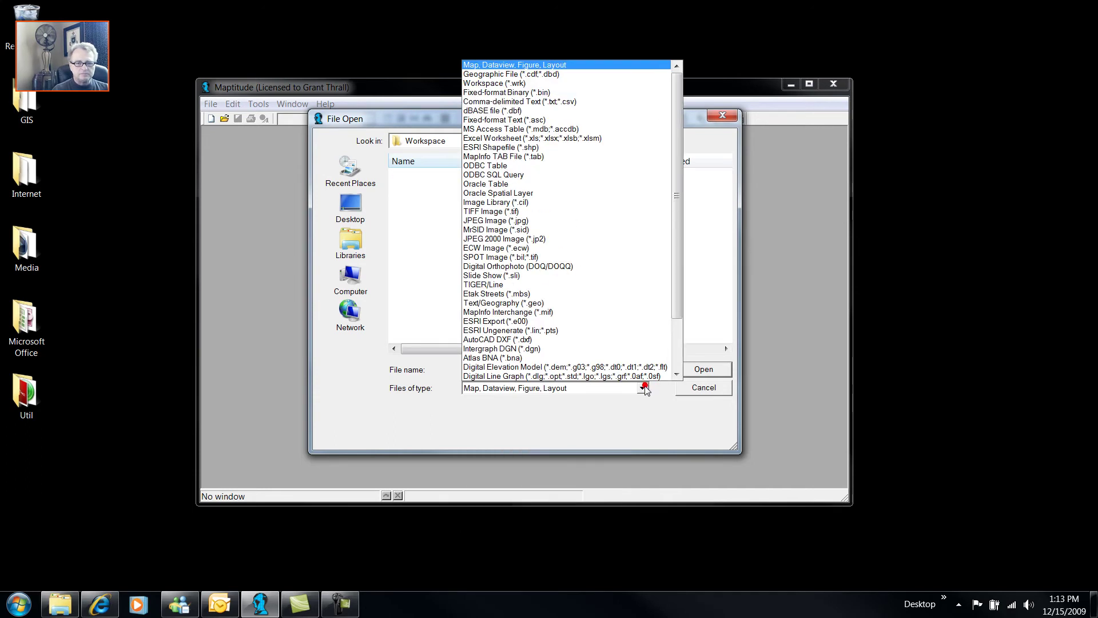
left_click(534, 88)
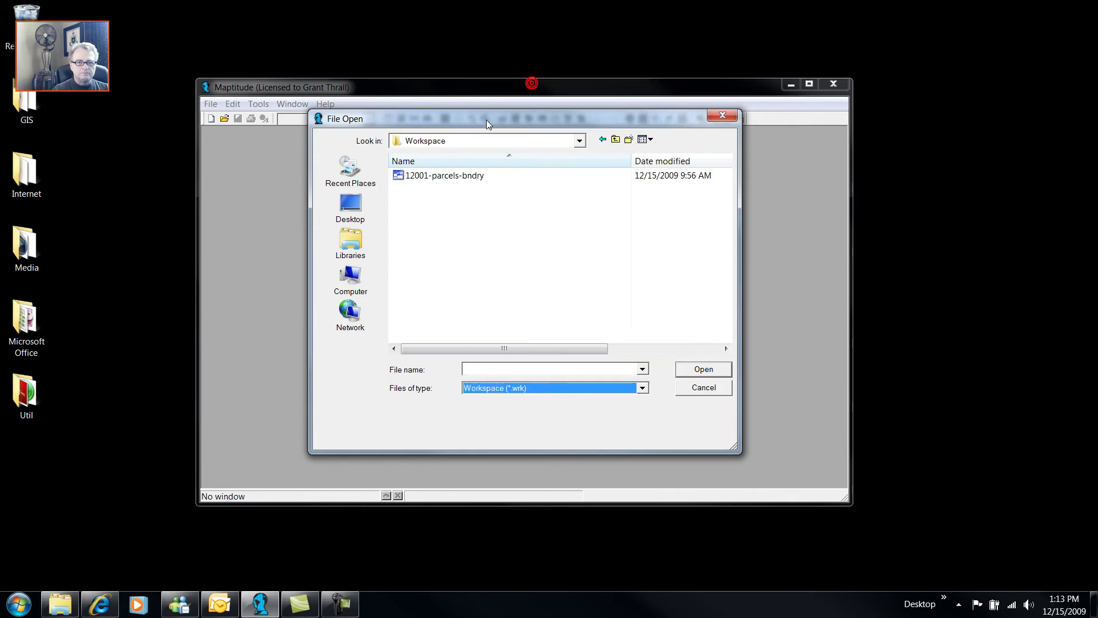
left_click(413, 175)
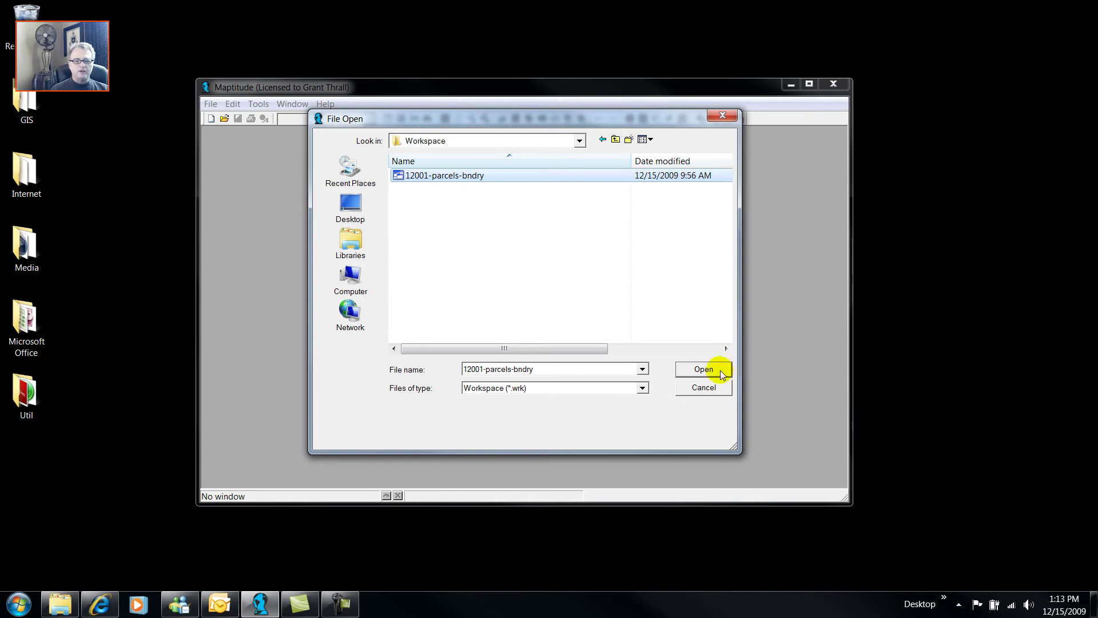
left_click(703, 370)
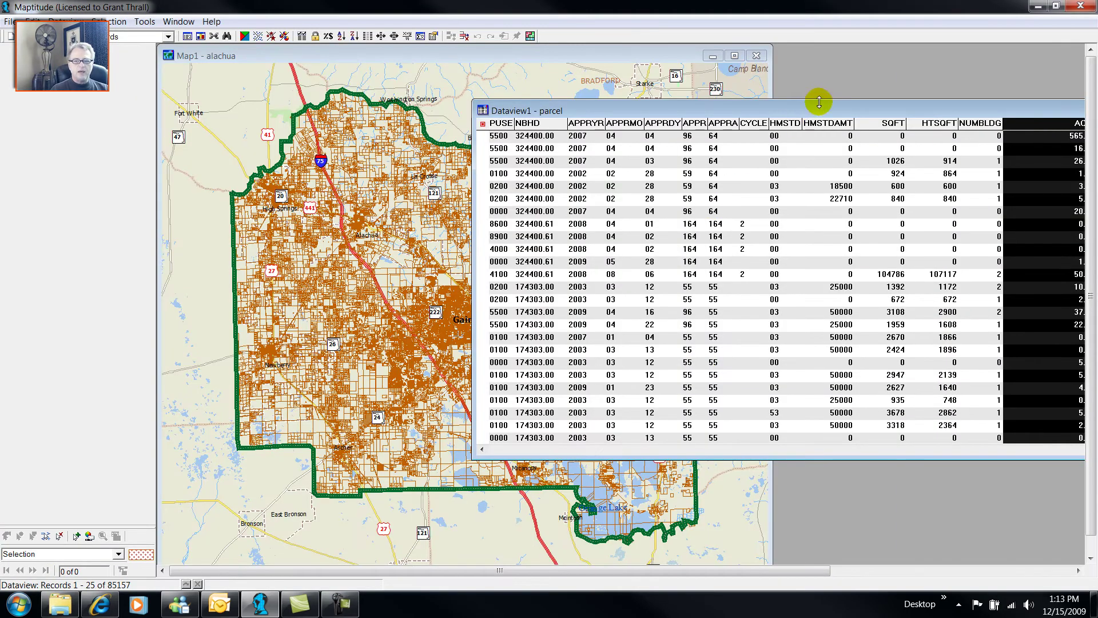
Move the parcel dataview onto the screen and scroll its columns until PUSE is centred.
left_click_drag(821, 107, 716, 111)
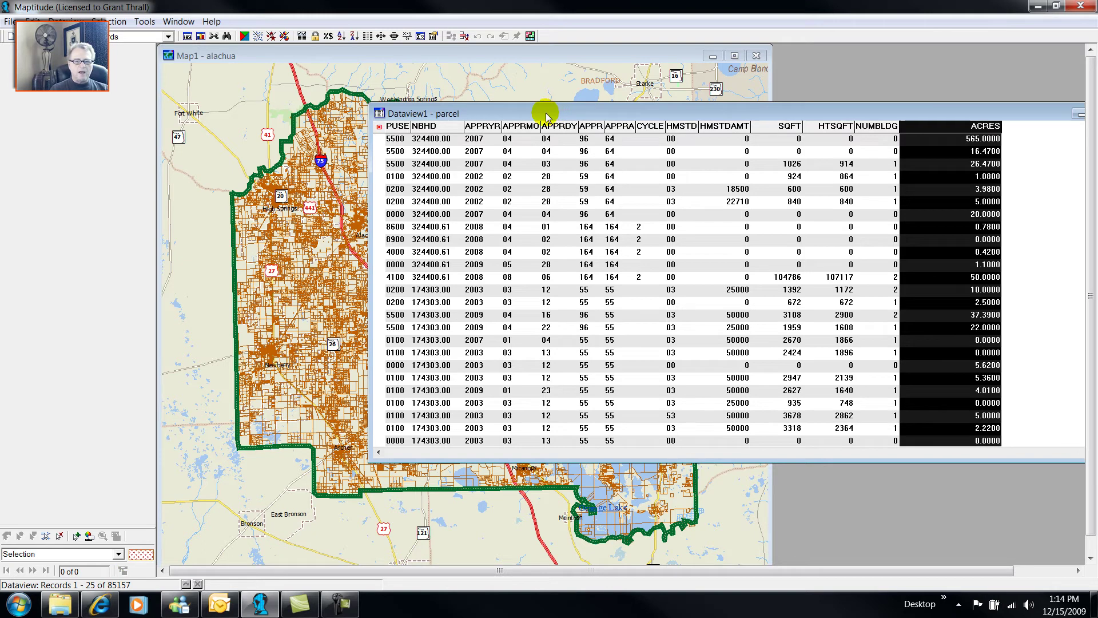
left_click(413, 454)
left_click(413, 454)
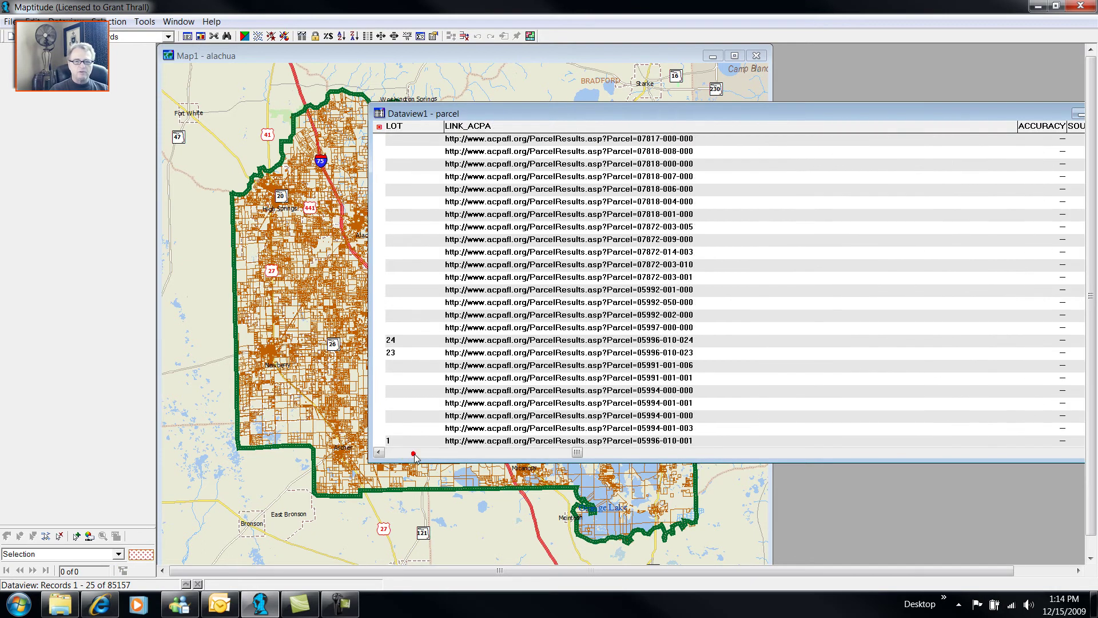
left_click(1052, 453)
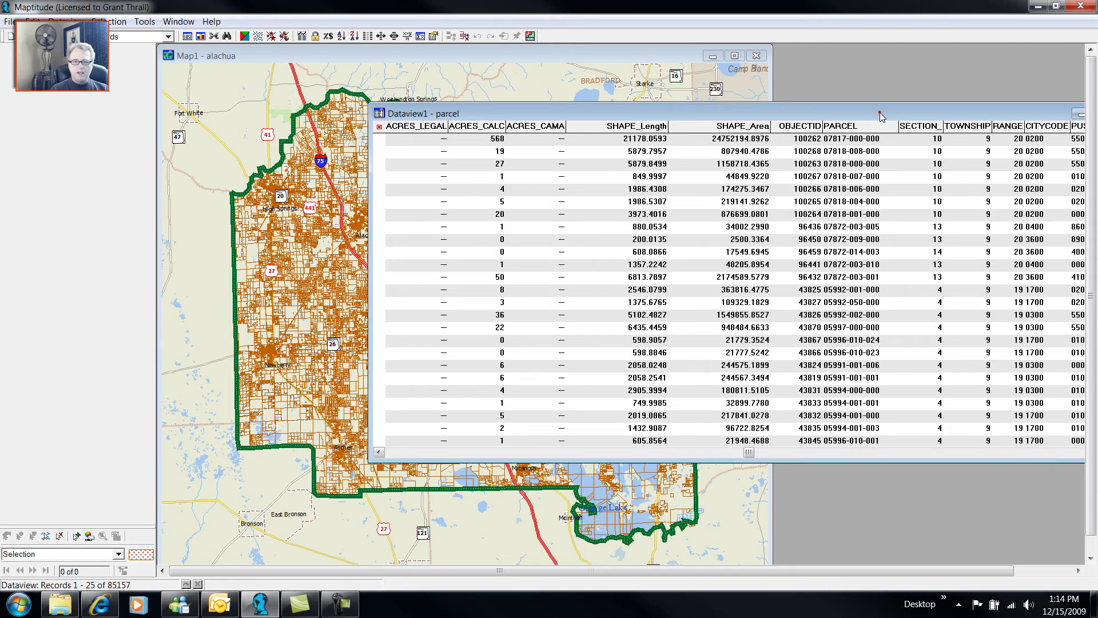
left_click_drag(880, 114, 684, 109)
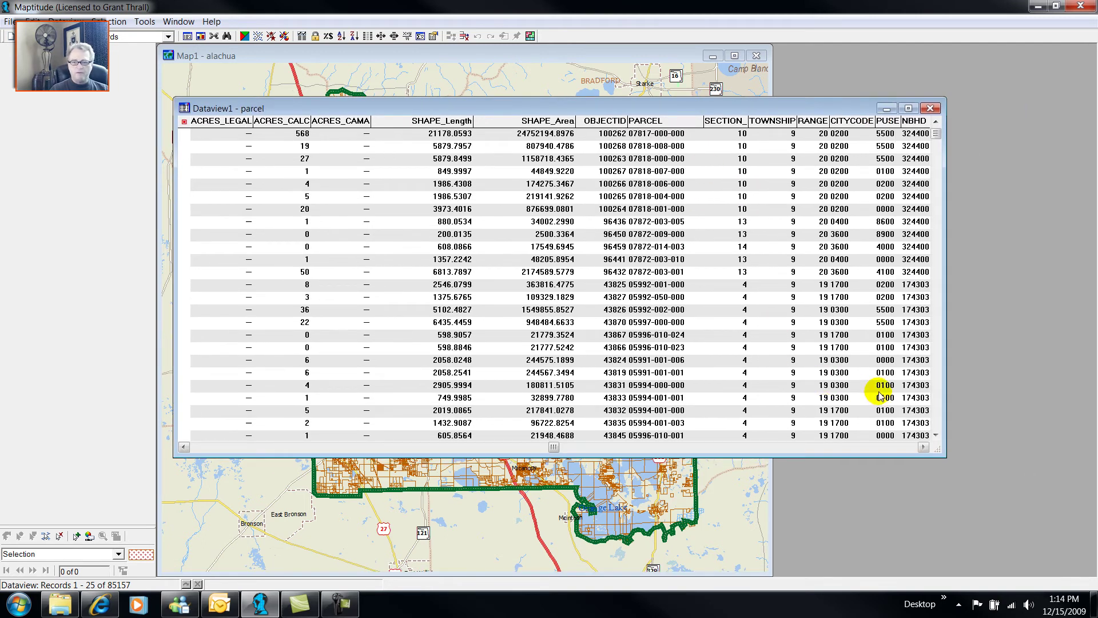
left_click(922, 447)
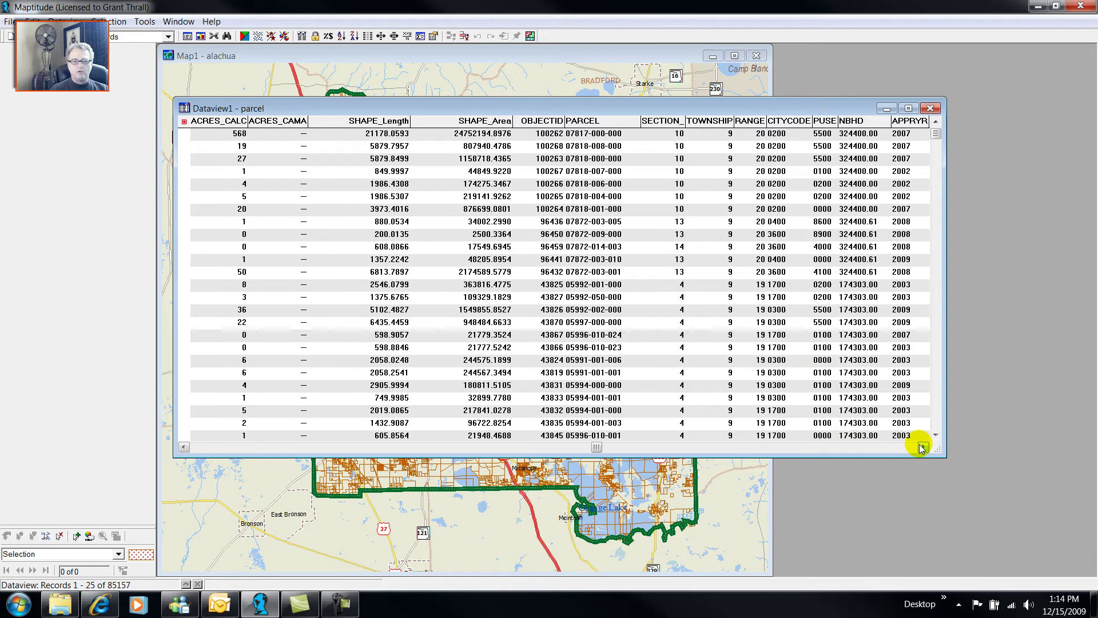
left_click(922, 446)
left_click(921, 447)
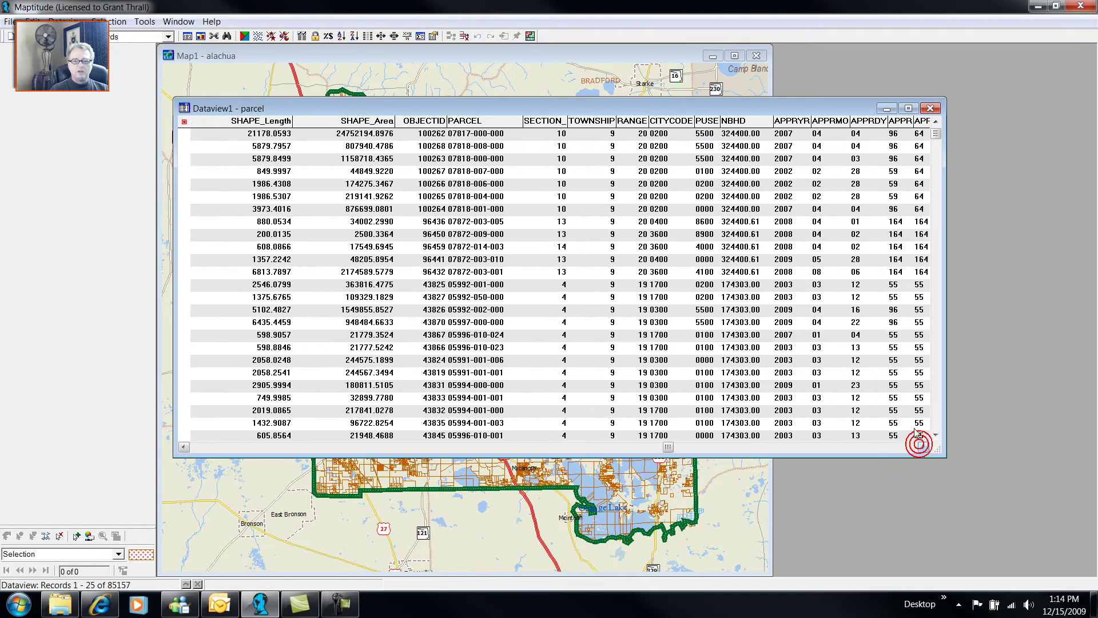
Select the PUSE column in the parcel dataview.
left_click(705, 121)
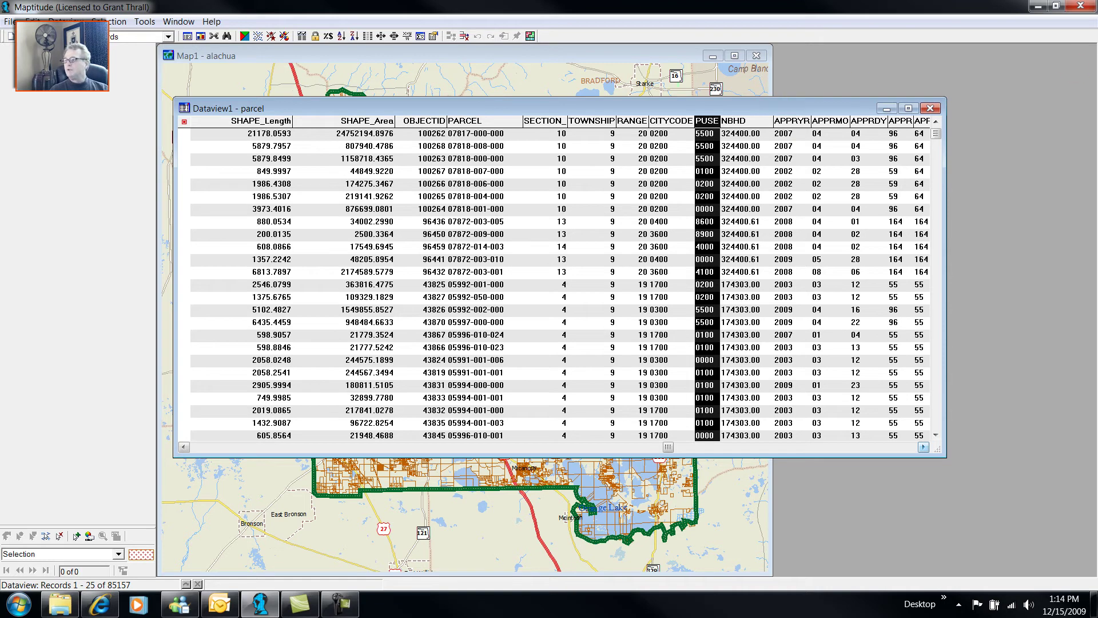
Bring the property appraiser browser window forward and enlarge it to nearly full width.
key("alt+Tab")
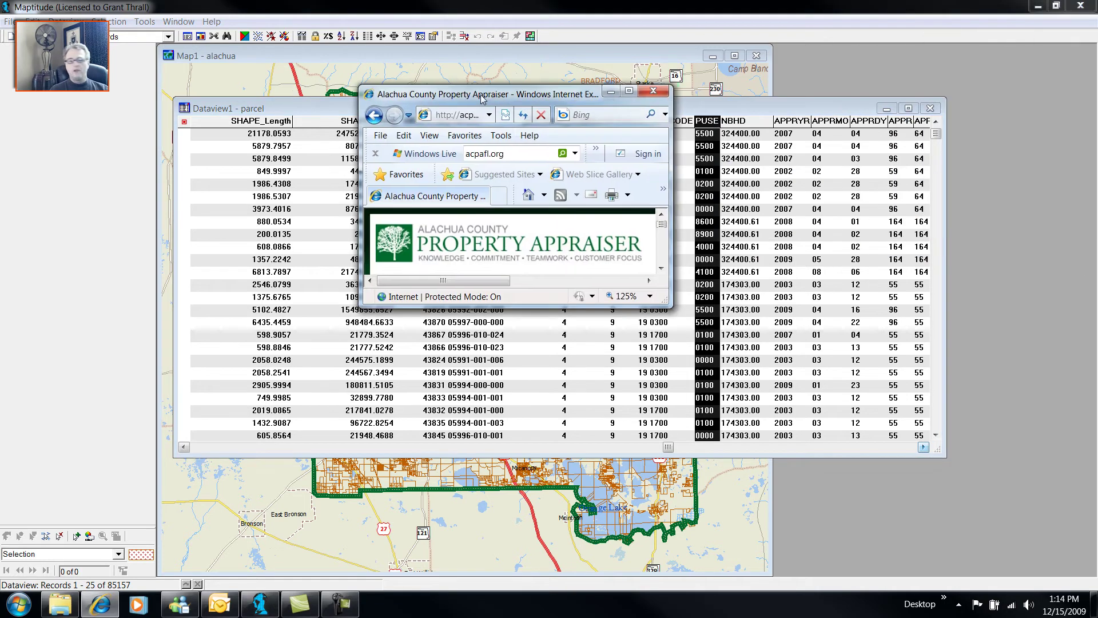
left_click_drag(518, 268, 972, 559)
left_click_drag(459, 73, 417, 75)
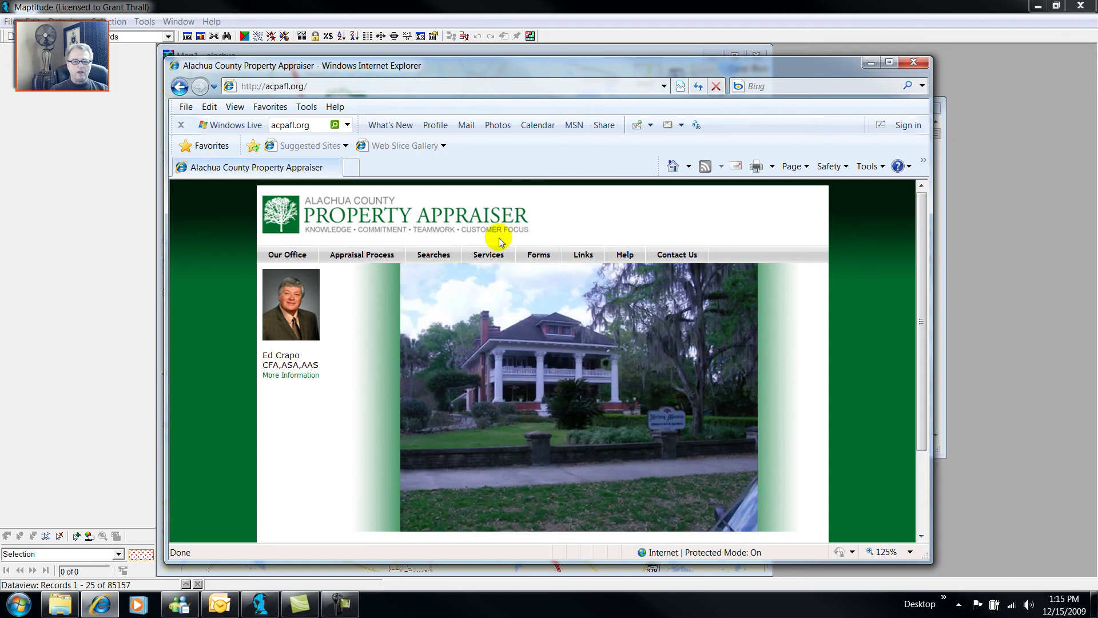
Go through Searches > Property Search to the Advanced Property Search page.
mouse_move(489, 254)
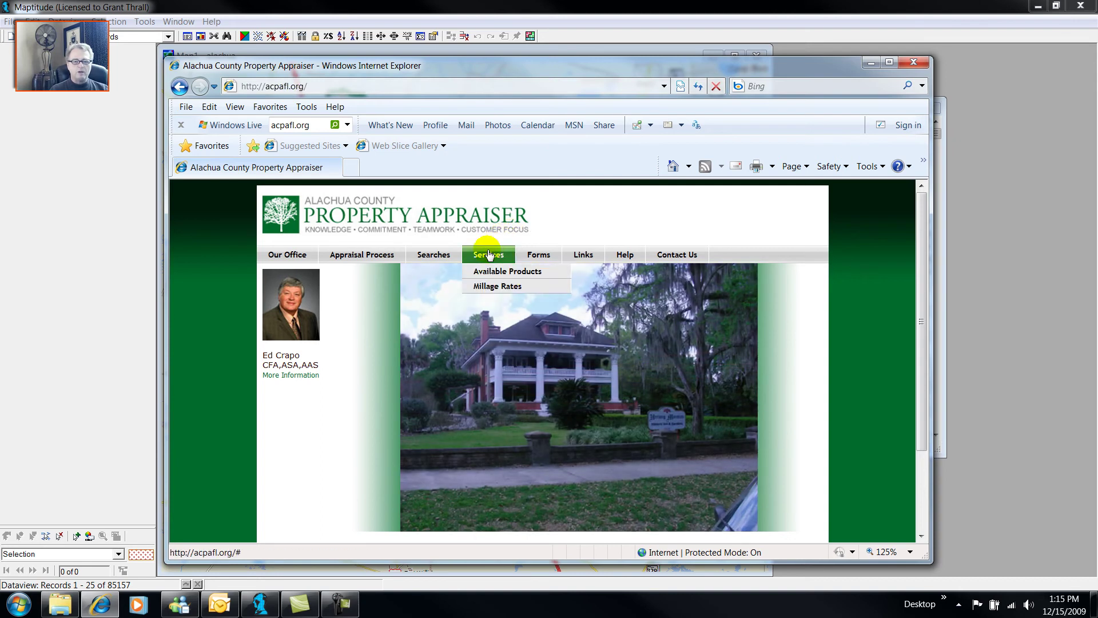
mouse_move(433, 252)
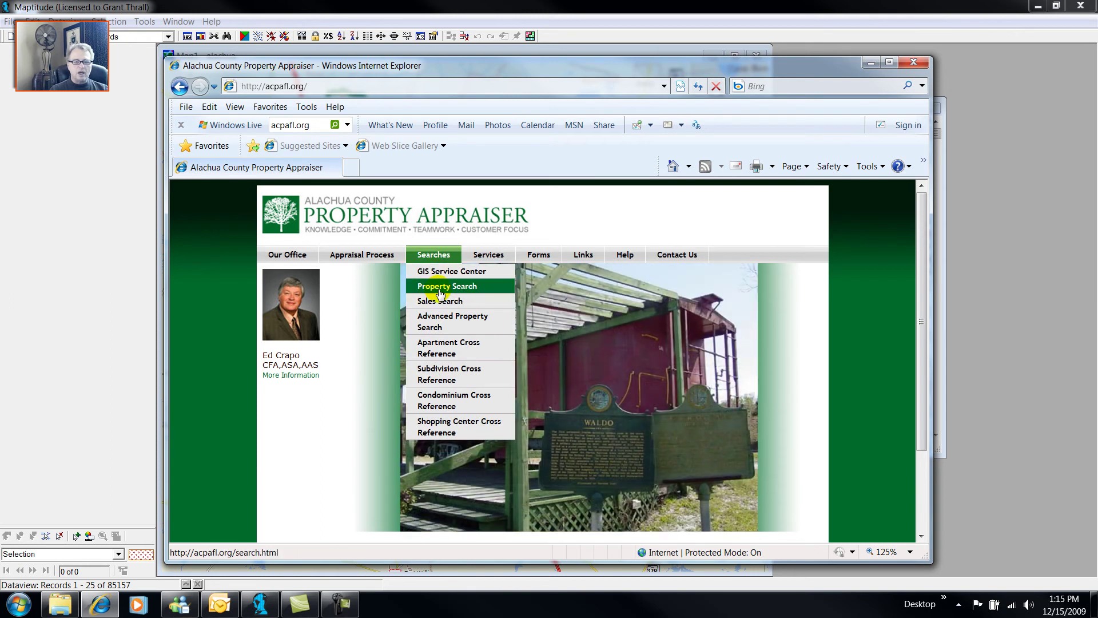
left_click(441, 294)
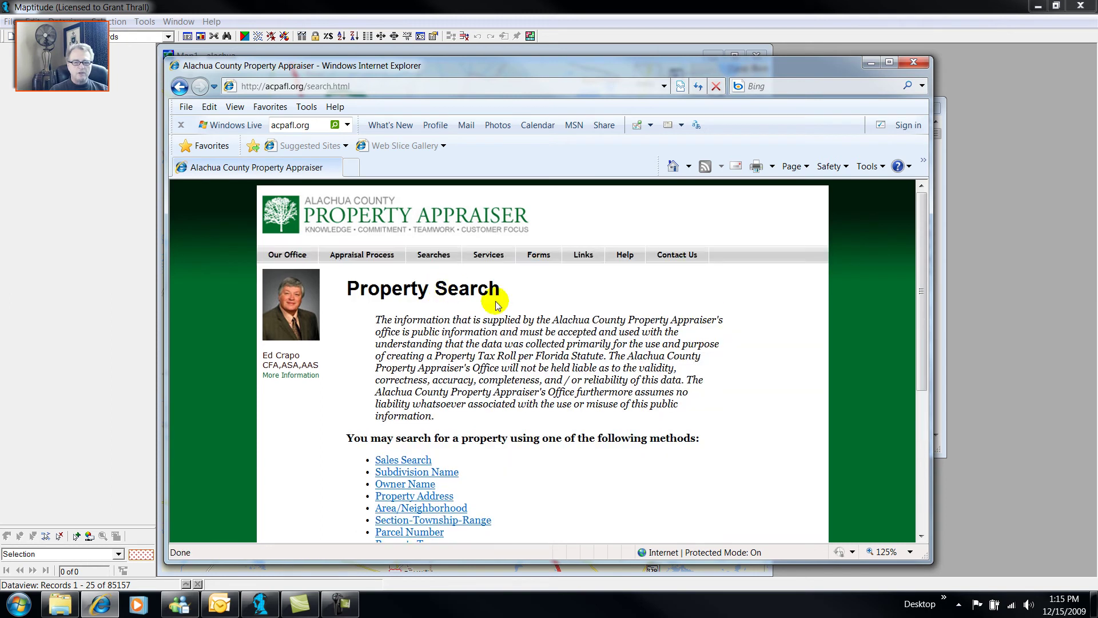
scroll(708, 321, "down", 3)
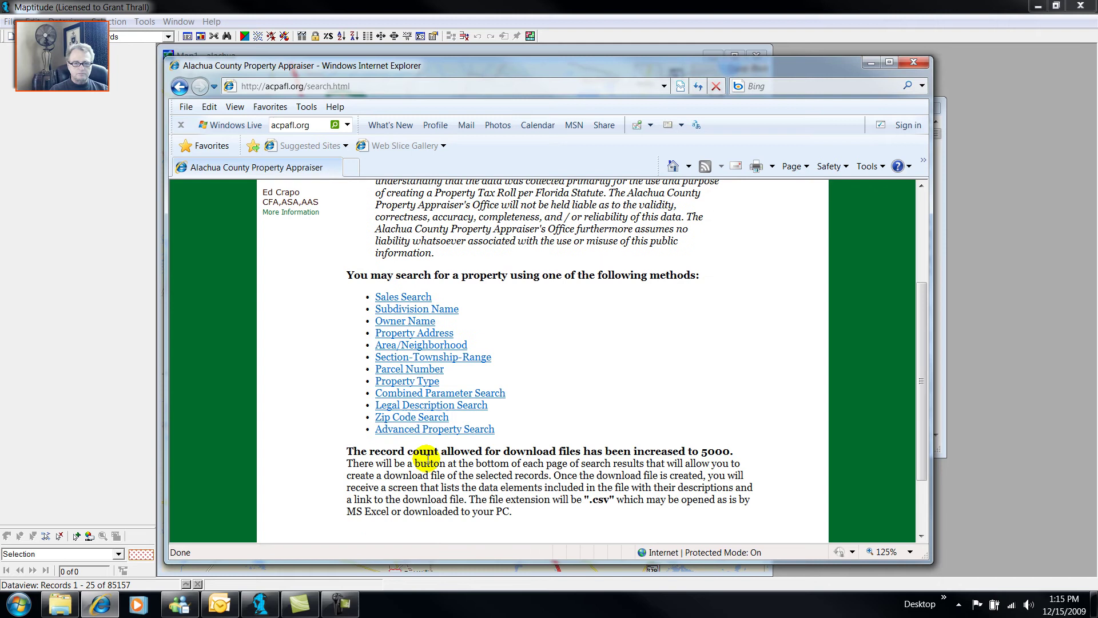
left_click(424, 429)
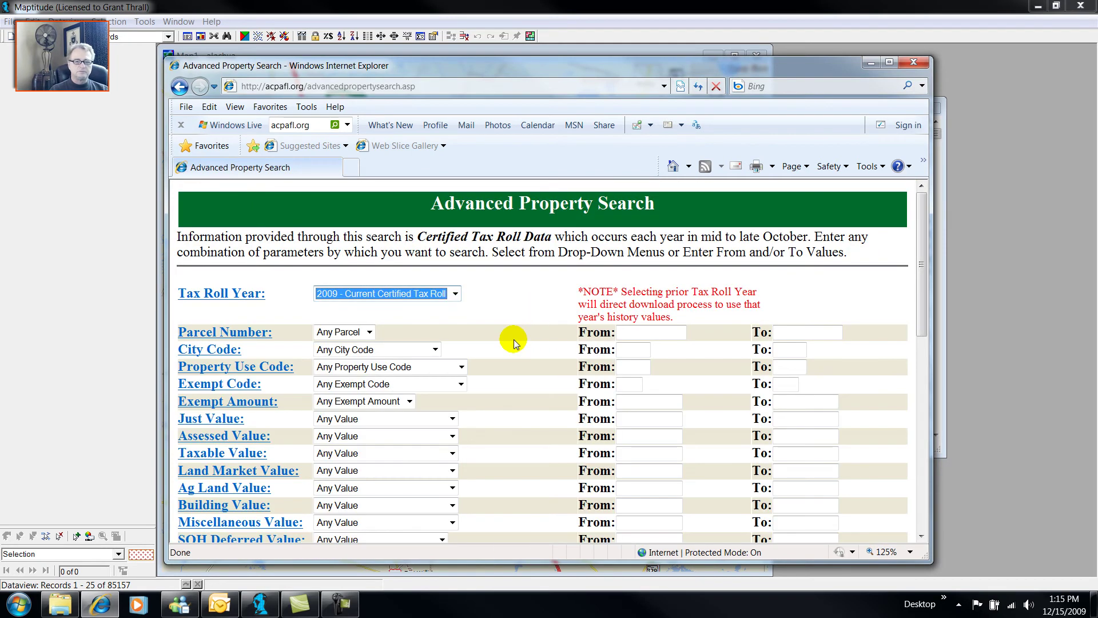
Read the Property Use Code help on the search form, then close the help window.
scroll(554, 313, "down", 1)
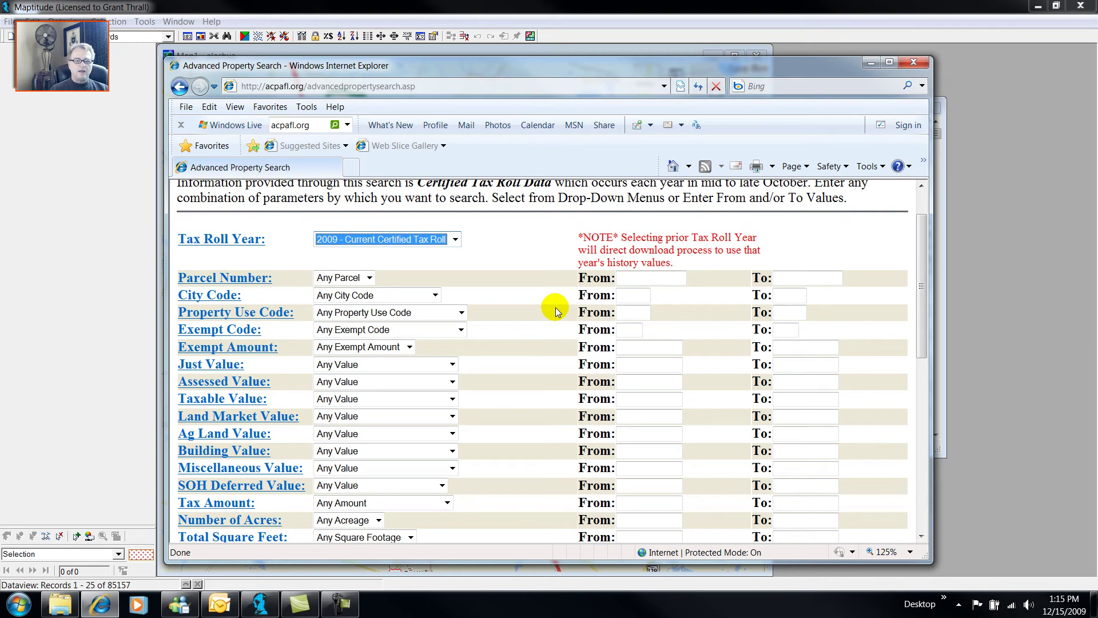
scroll(554, 303, "down", 1)
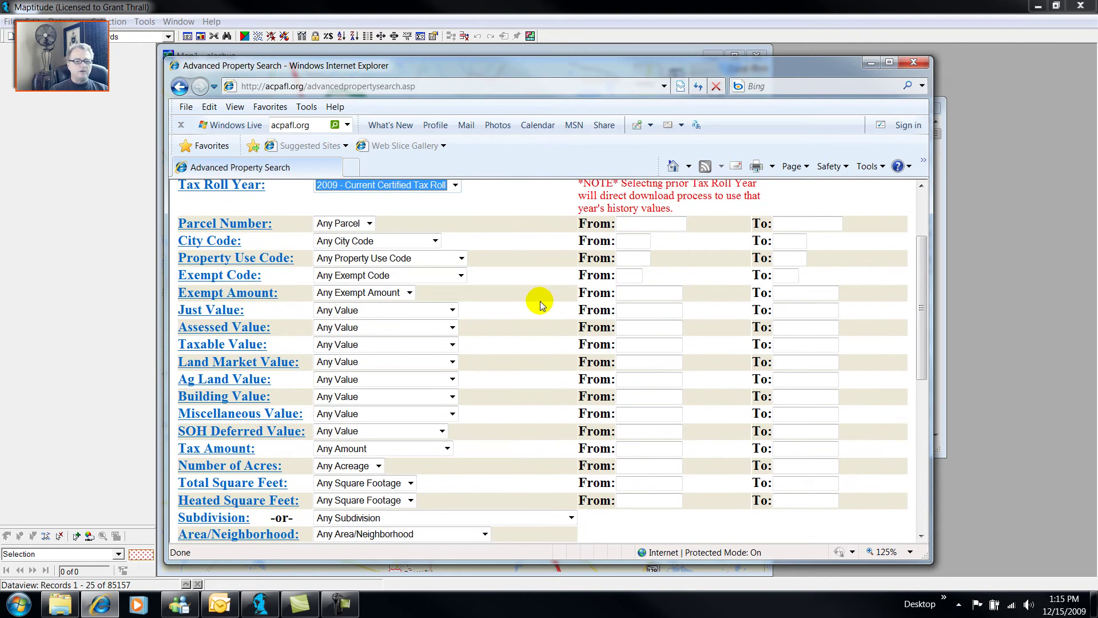
scroll(558, 280, "up", 1)
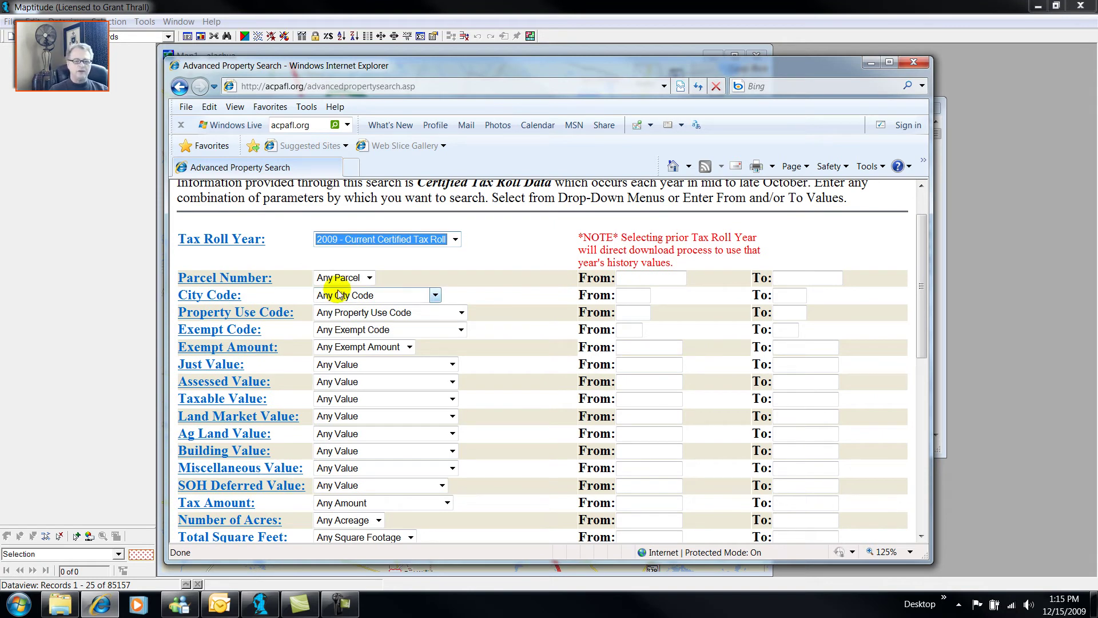
left_click(201, 313)
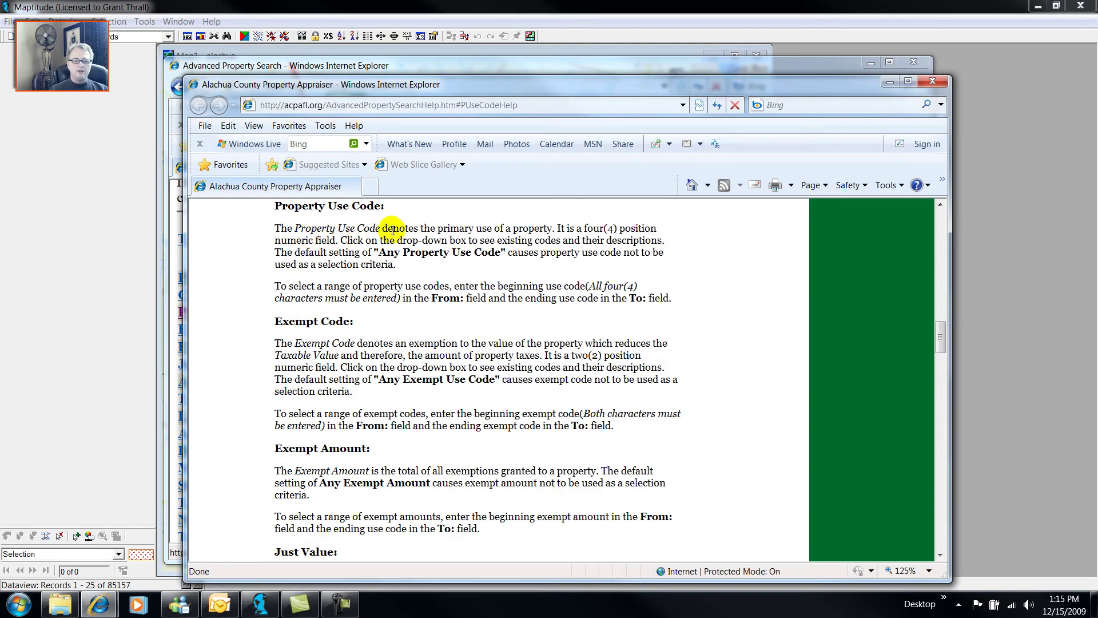
left_click_drag(382, 229, 539, 231)
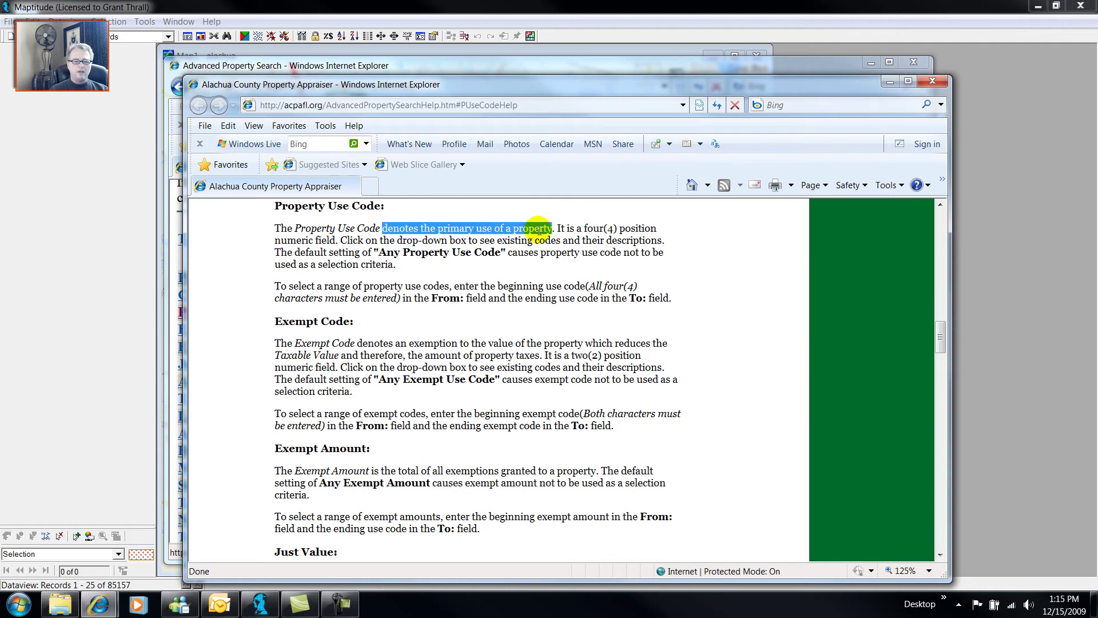
left_click(571, 231)
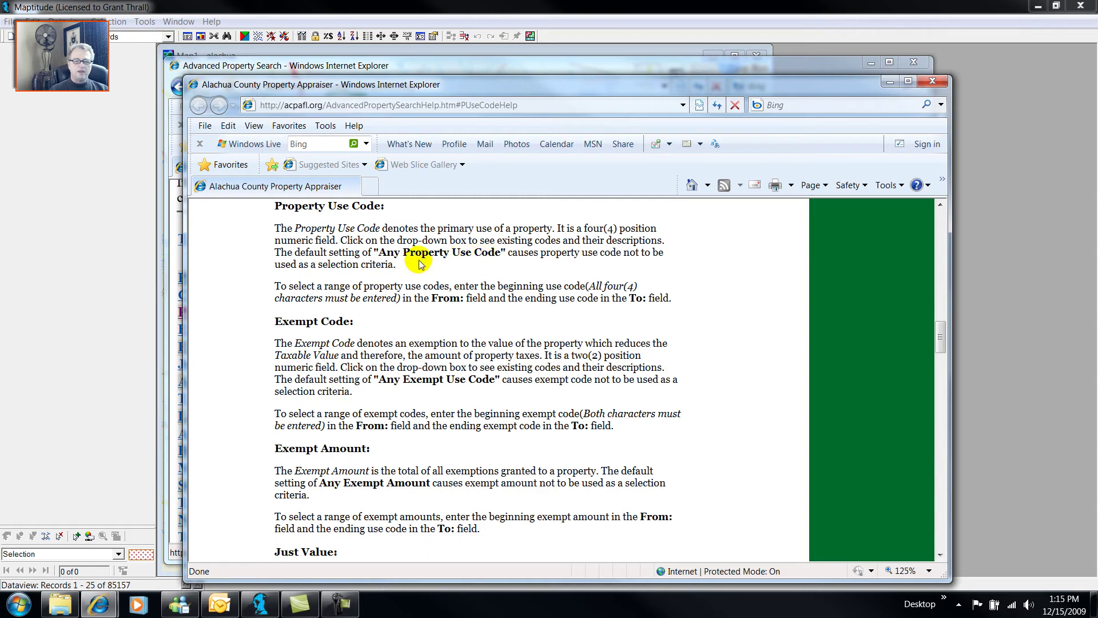
left_click(932, 82)
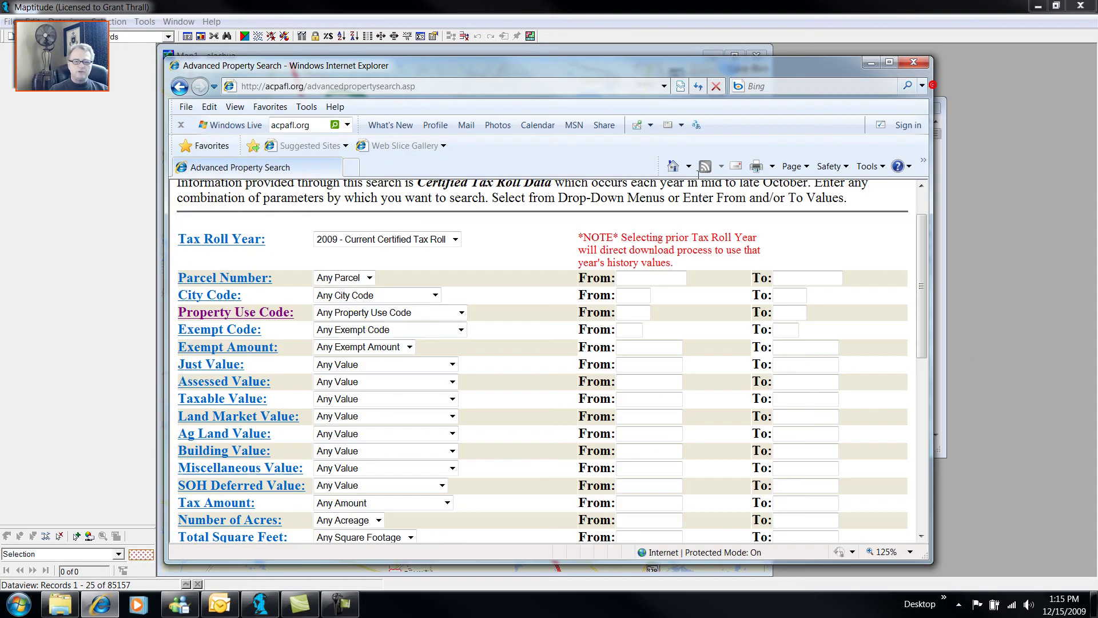
Choose 0100 - SINGLE FAMILY as the Property Use Code and reposition the browser window.
left_click(461, 312)
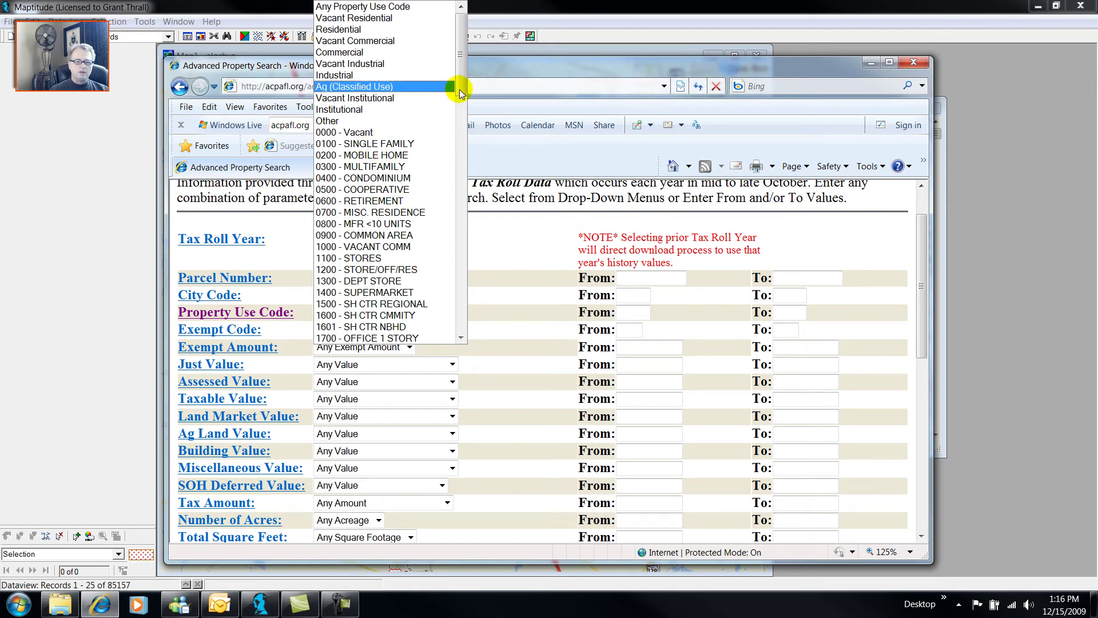
left_click_drag(461, 93, 425, 347)
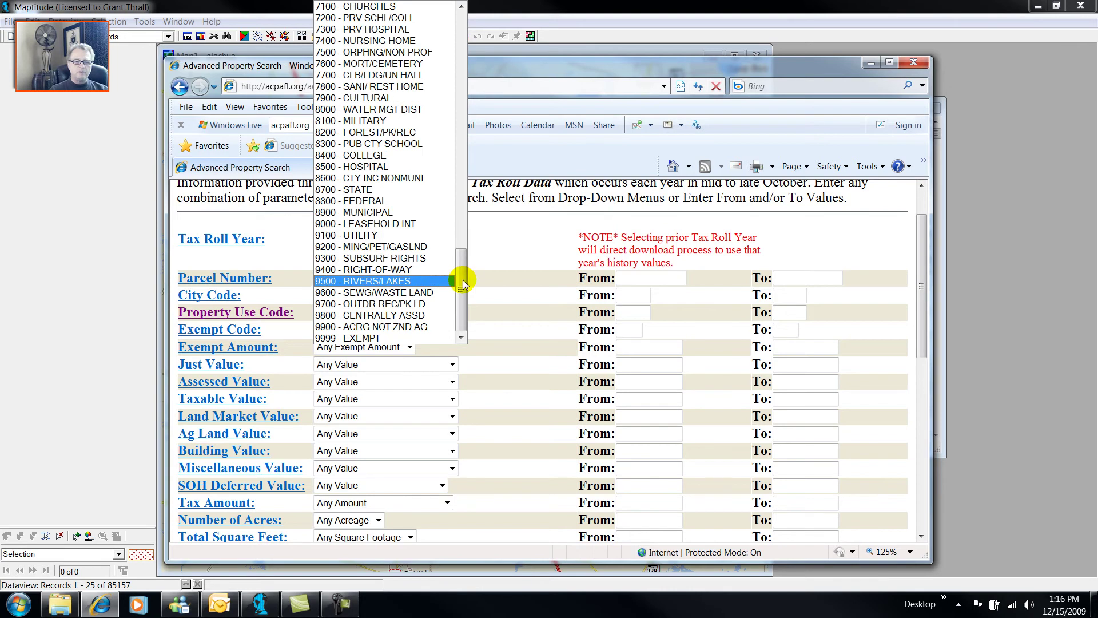
left_click_drag(460, 278, 488, 106)
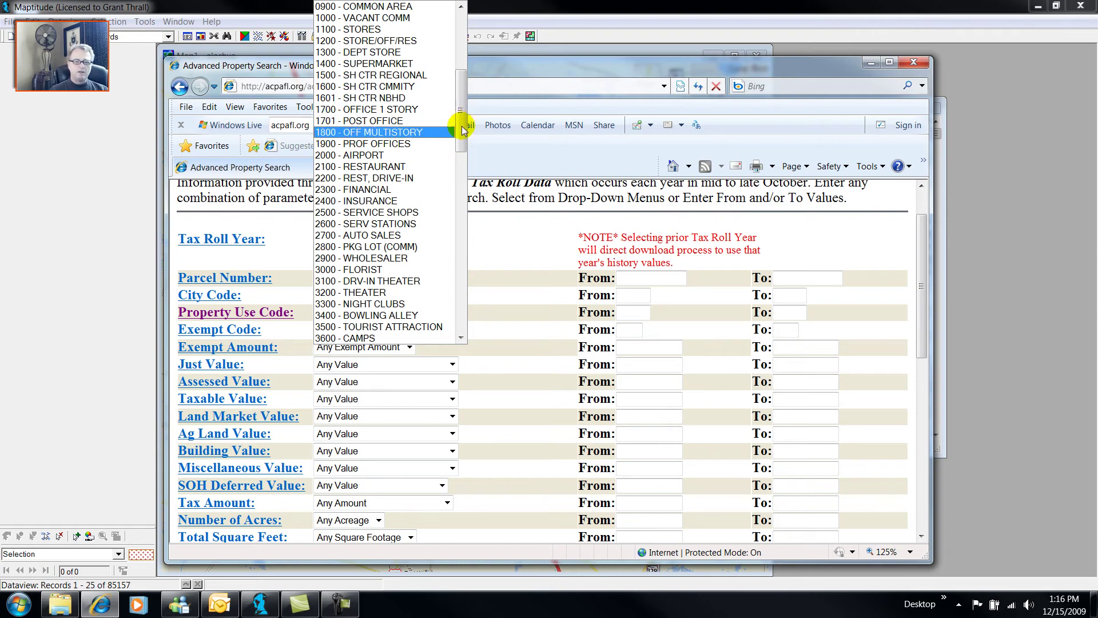
scroll(460, 131, "up", 1)
left_click_drag(460, 132, 481, 83)
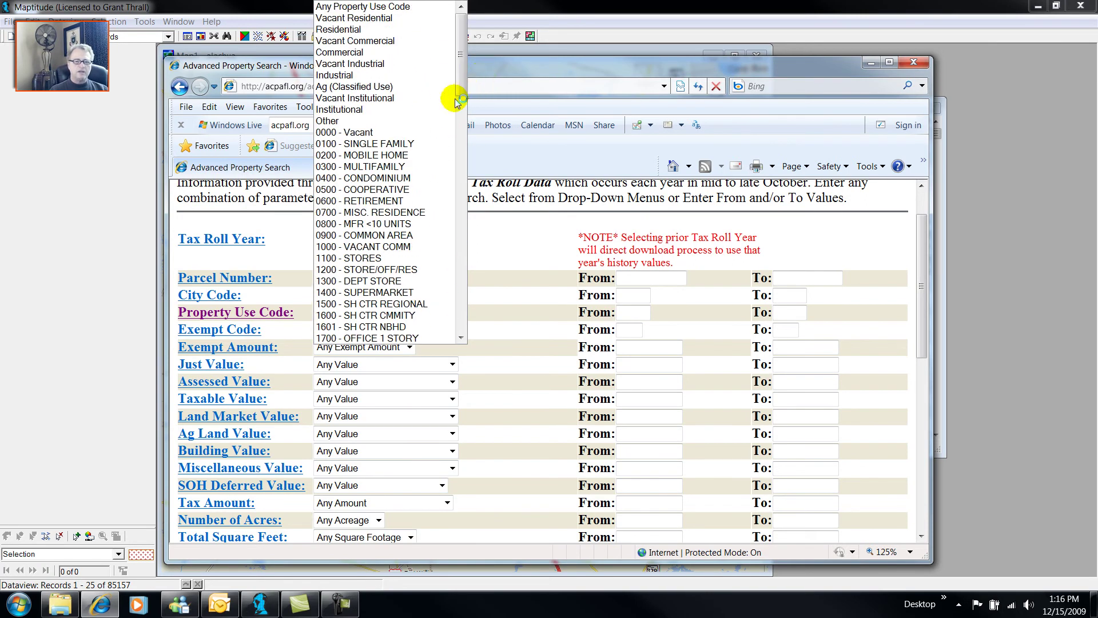
left_click(397, 144)
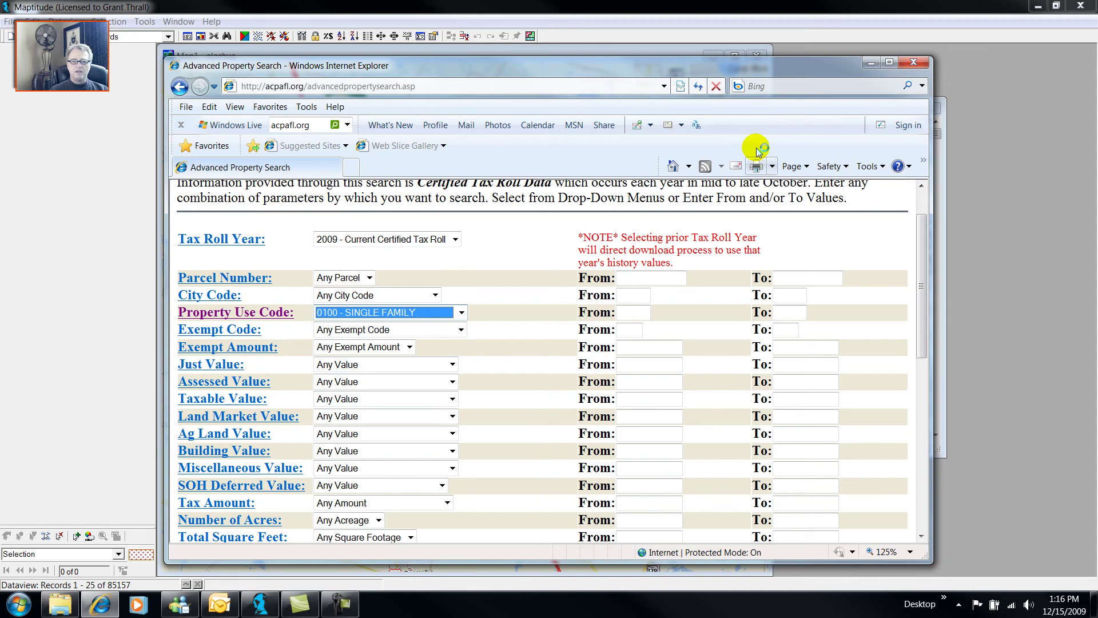
left_click_drag(820, 71, 773, 70)
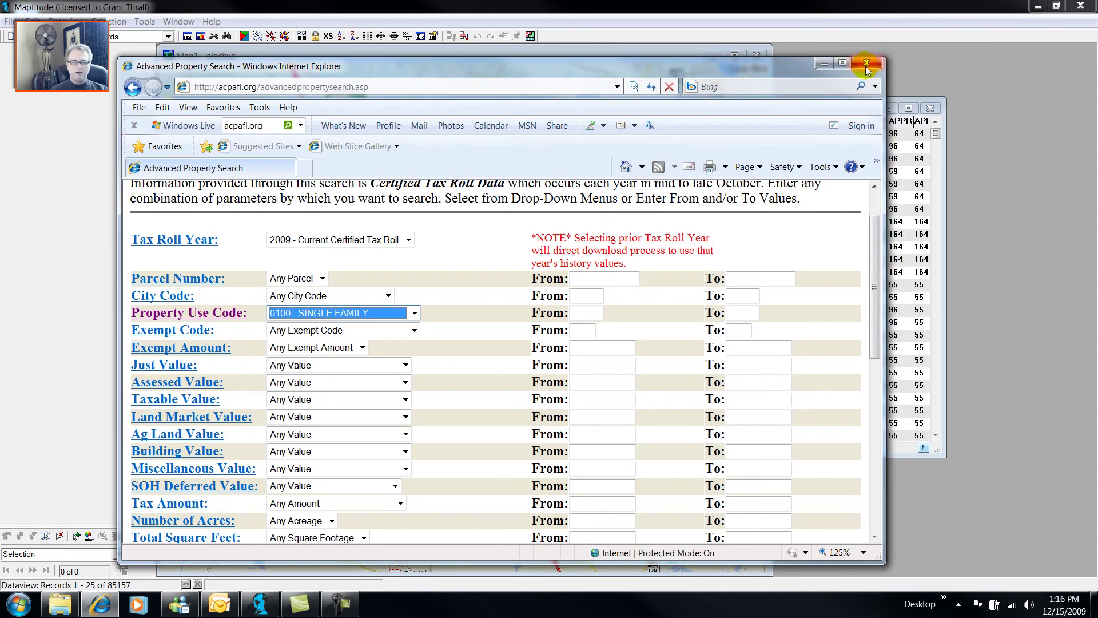
left_click_drag(690, 74, 700, 69)
Close the browser and open Select by Condition for the parcel layer.
left_click(834, 59)
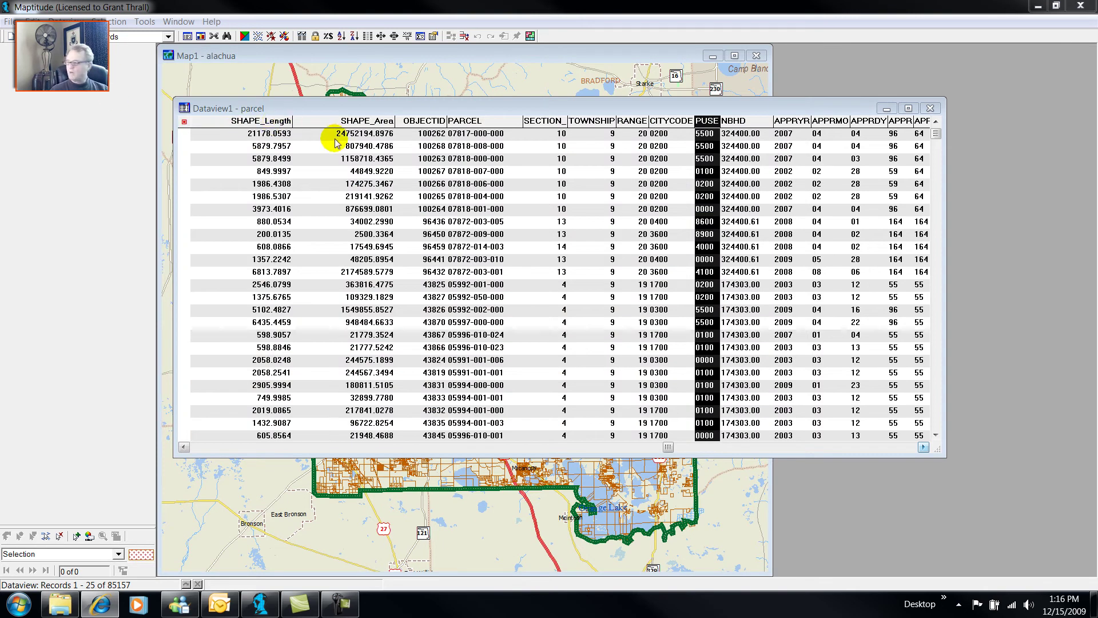
left_click_drag(279, 108, 293, 105)
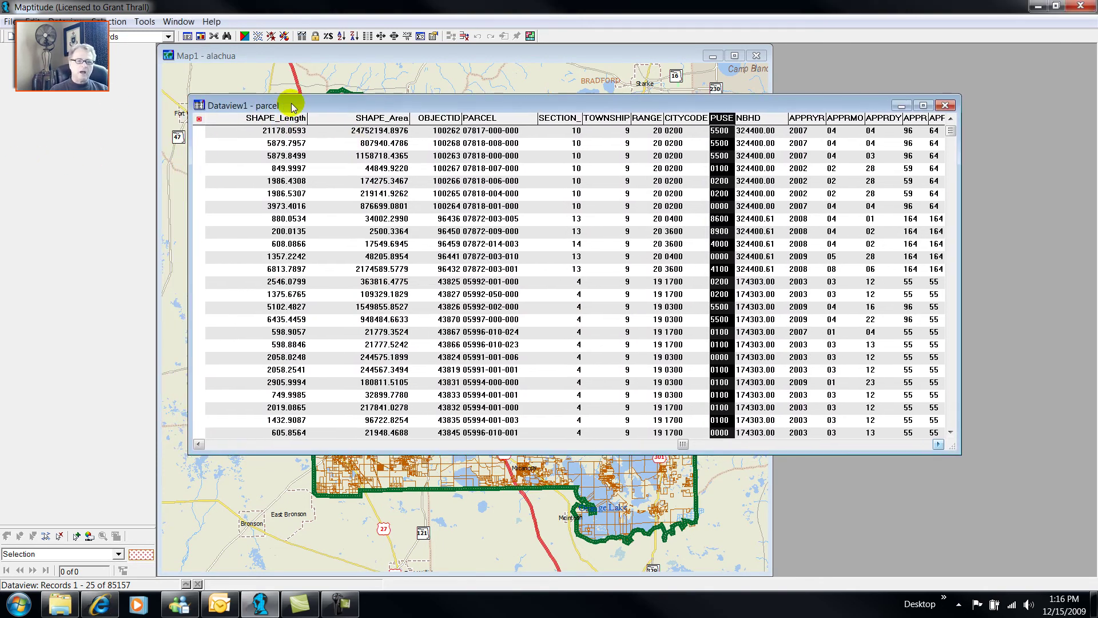
left_click(116, 20)
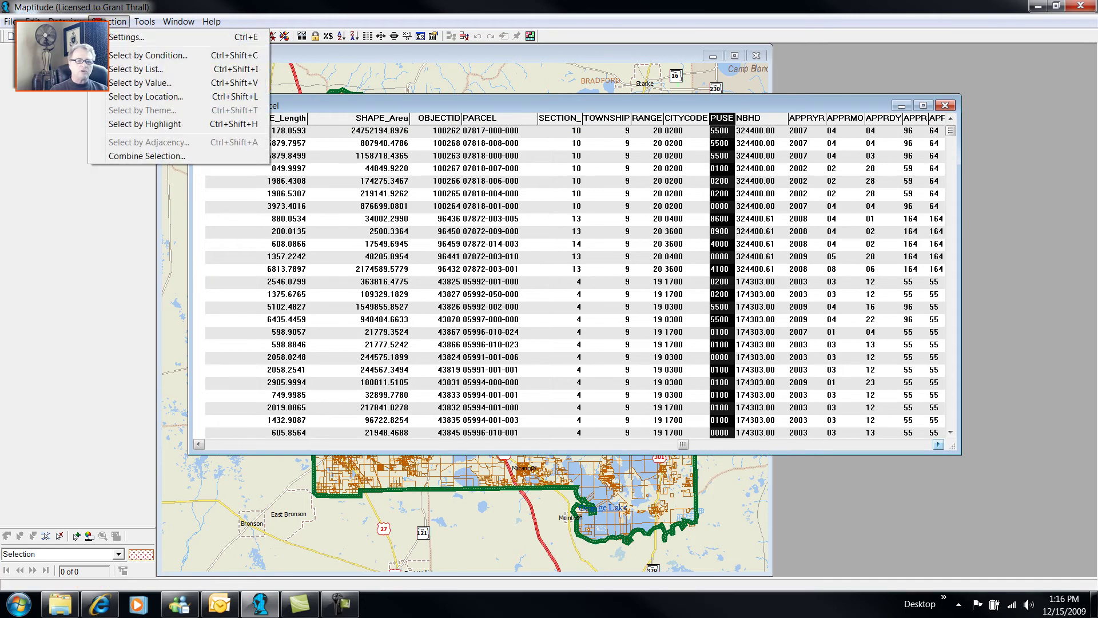
left_click(170, 57)
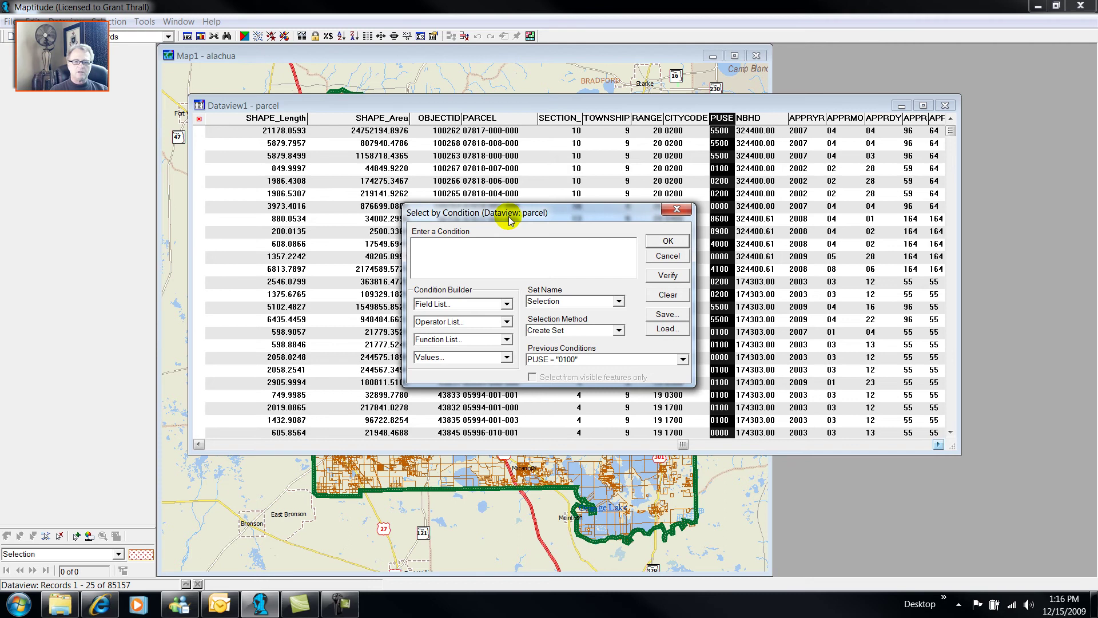
Put the PUSE field into the condition, deleting the stray LASTMODIFIED and duplicate PUSE entries.
left_click(506, 304)
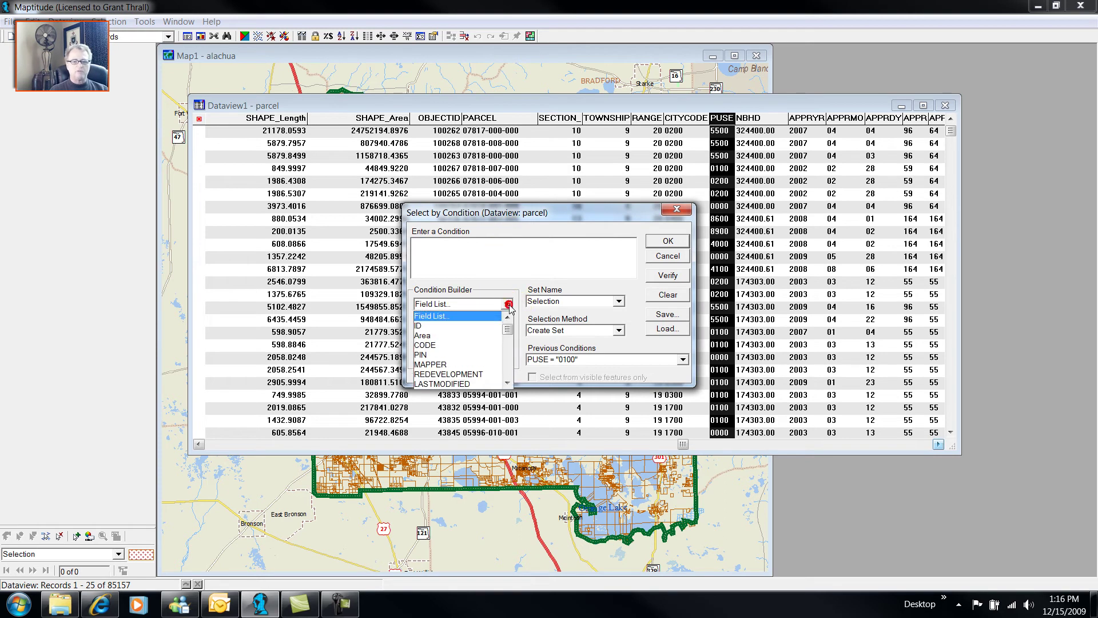
left_click(500, 382)
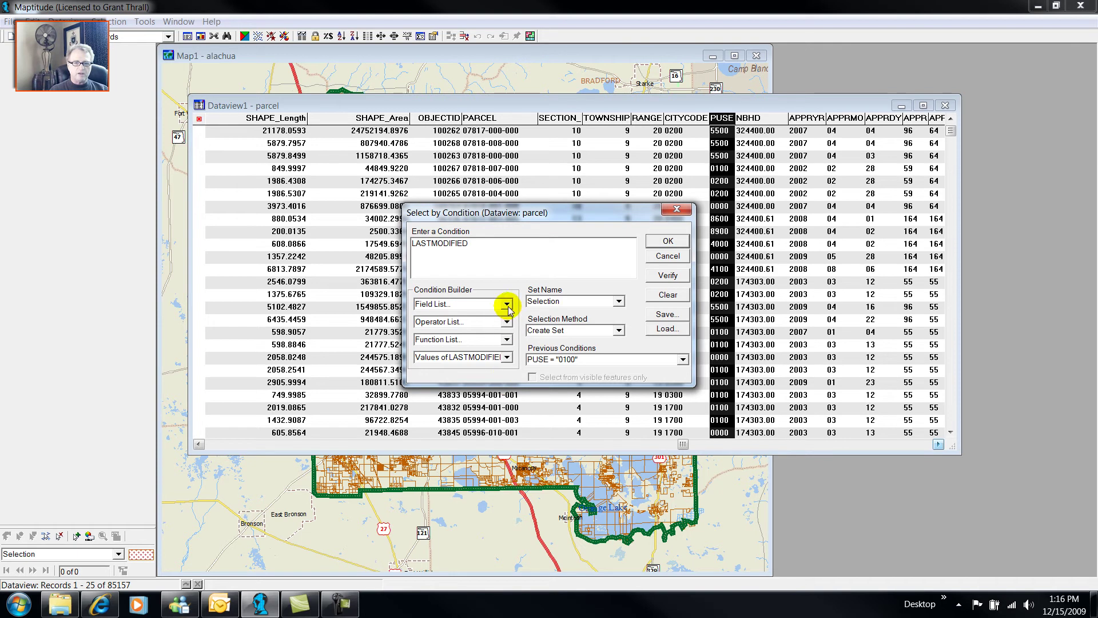
left_click(507, 304)
left_click(508, 383)
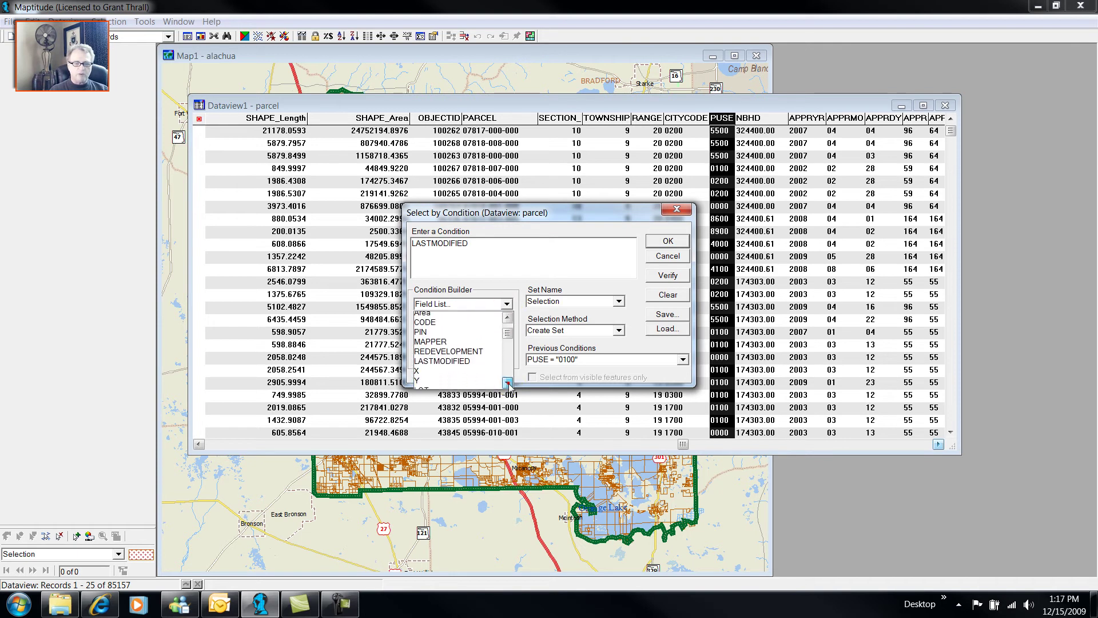
left_click(508, 383)
left_click(508, 383)
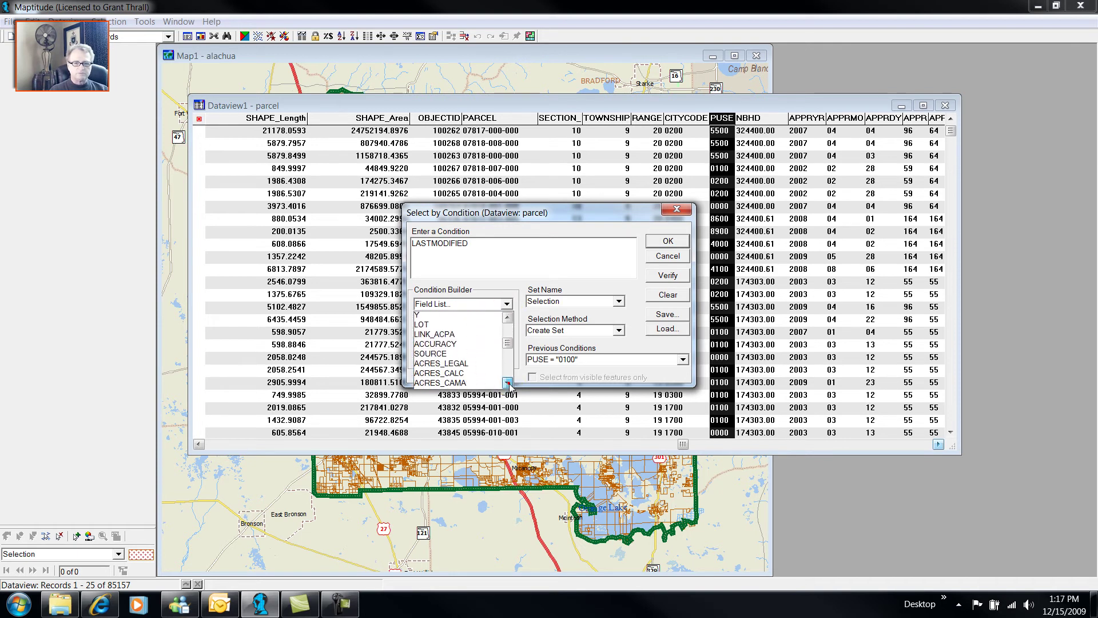
left_click(508, 383)
left_click(508, 383)
left_click(507, 383)
left_click(508, 382)
left_click(508, 382)
left_click(508, 383)
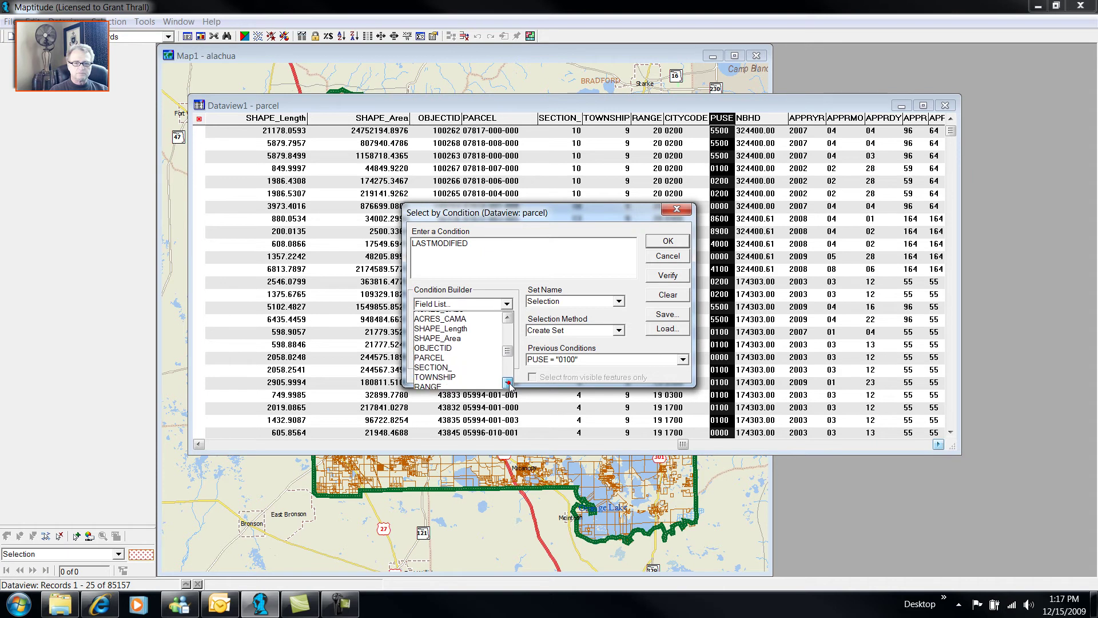
left_click(508, 383)
left_click(508, 383)
left_click(508, 382)
left_click(508, 383)
left_click(508, 383)
left_click(451, 327)
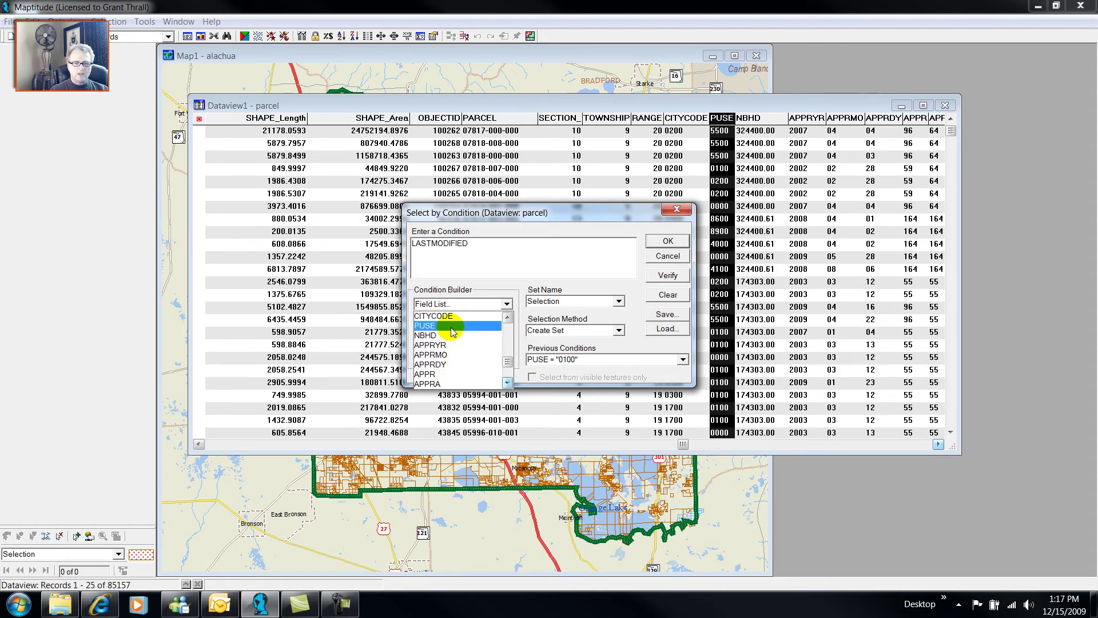
left_click(505, 308)
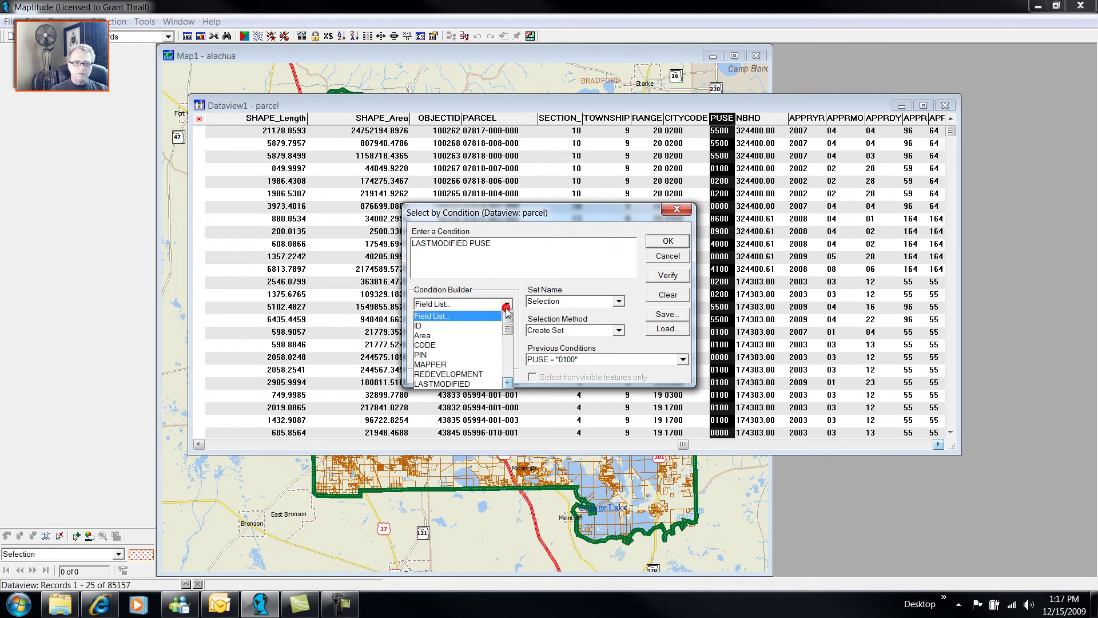
left_click(508, 383)
left_click(508, 383)
left_click(508, 383)
left_click(508, 383)
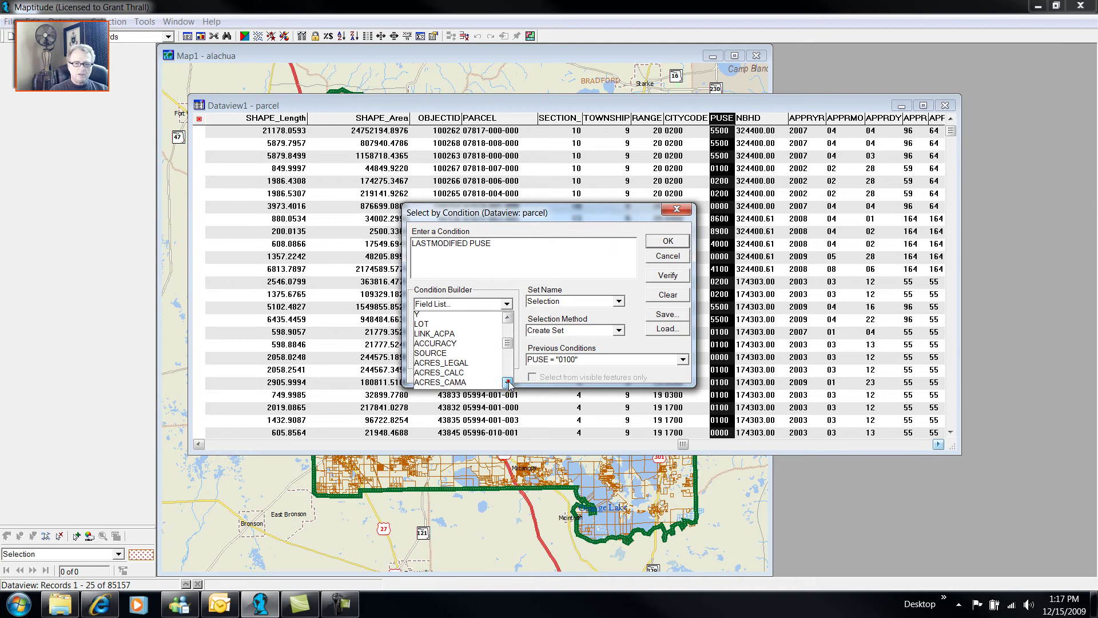
left_click(508, 383)
left_click(508, 382)
left_click(508, 383)
left_click(508, 383)
left_click(508, 383)
left_click(508, 383)
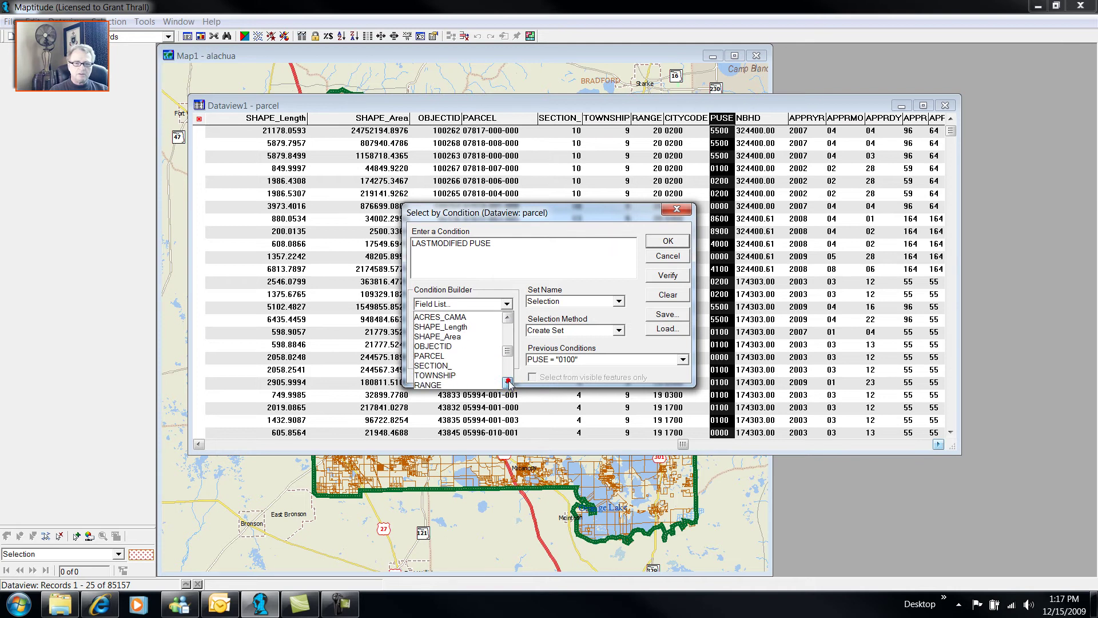
left_click(508, 383)
left_click(508, 383)
left_click(507, 382)
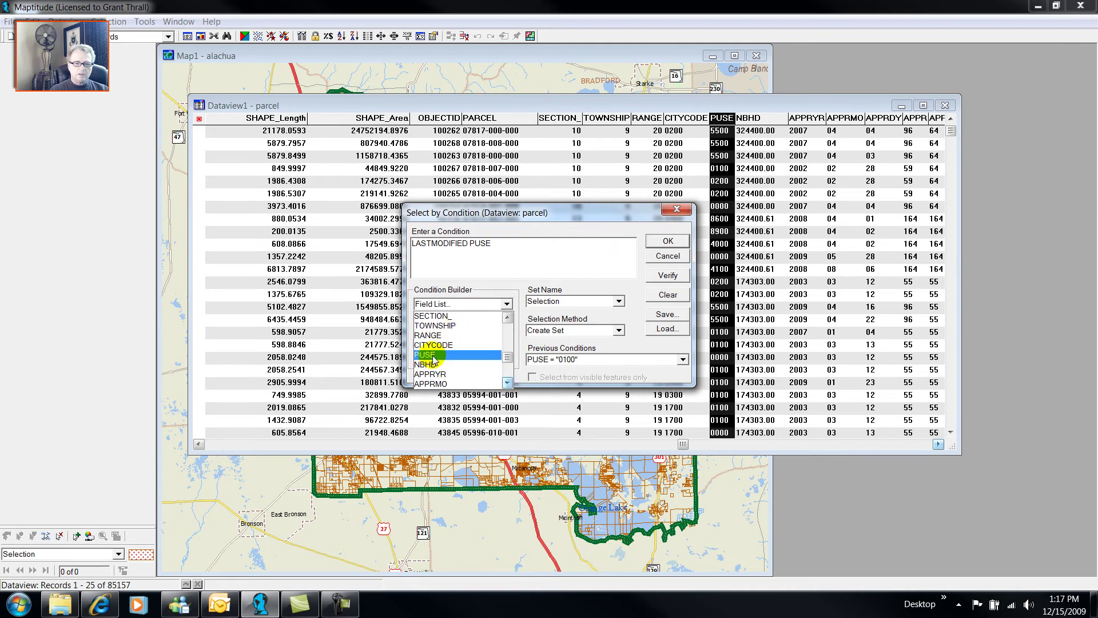
left_click(434, 369)
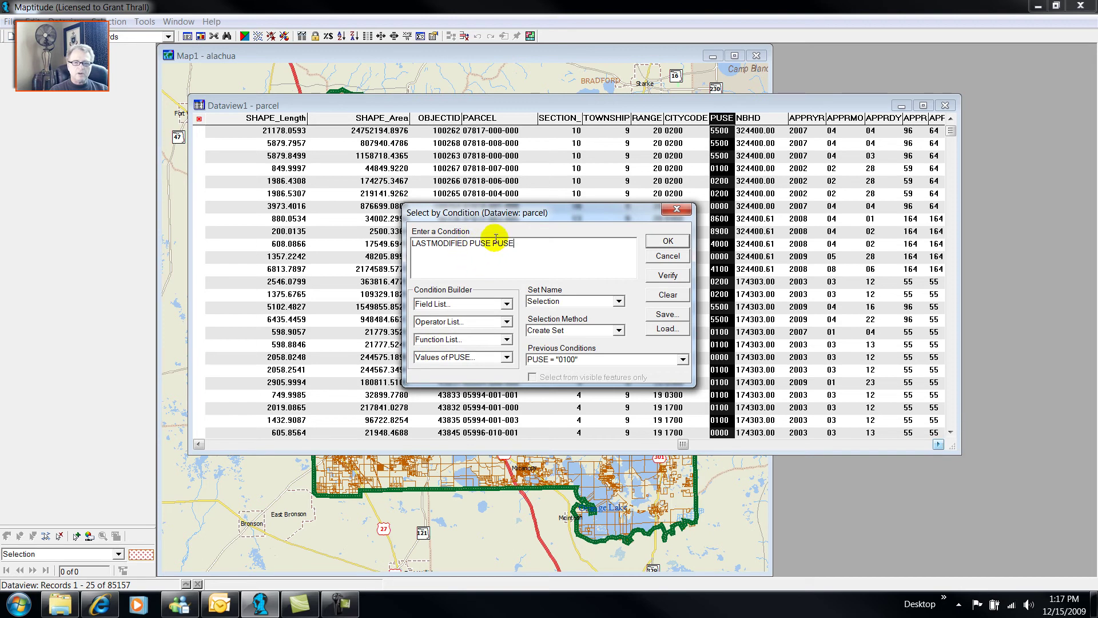
double_click(473, 243)
left_click_drag(472, 242, 302, 234)
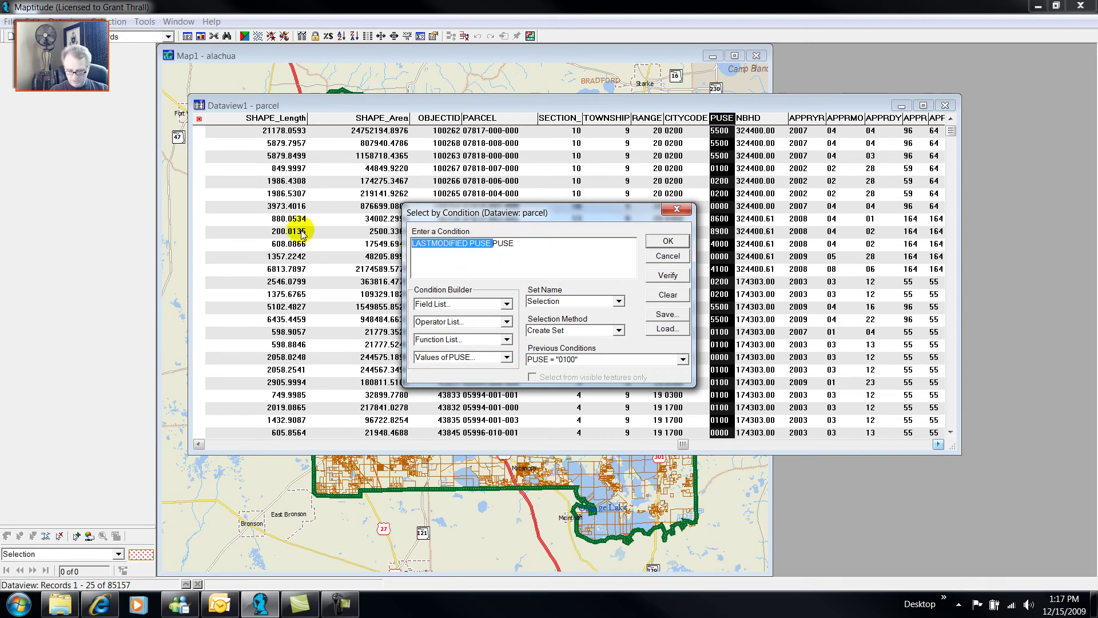
key("Delete")
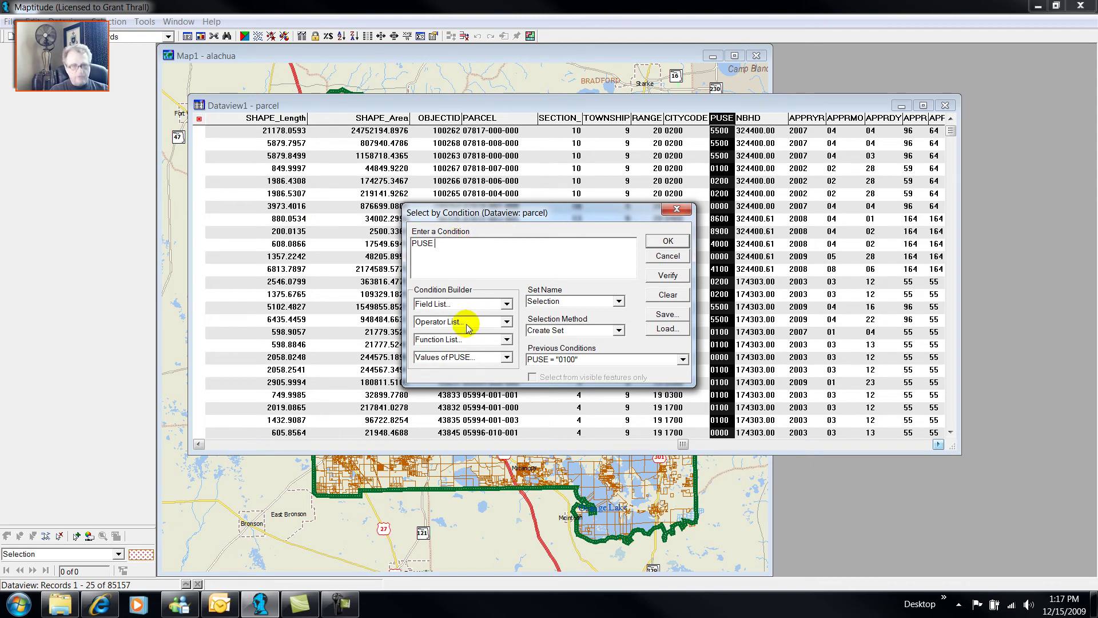
Complete the condition as PUSE = "0100".
left_click(506, 322)
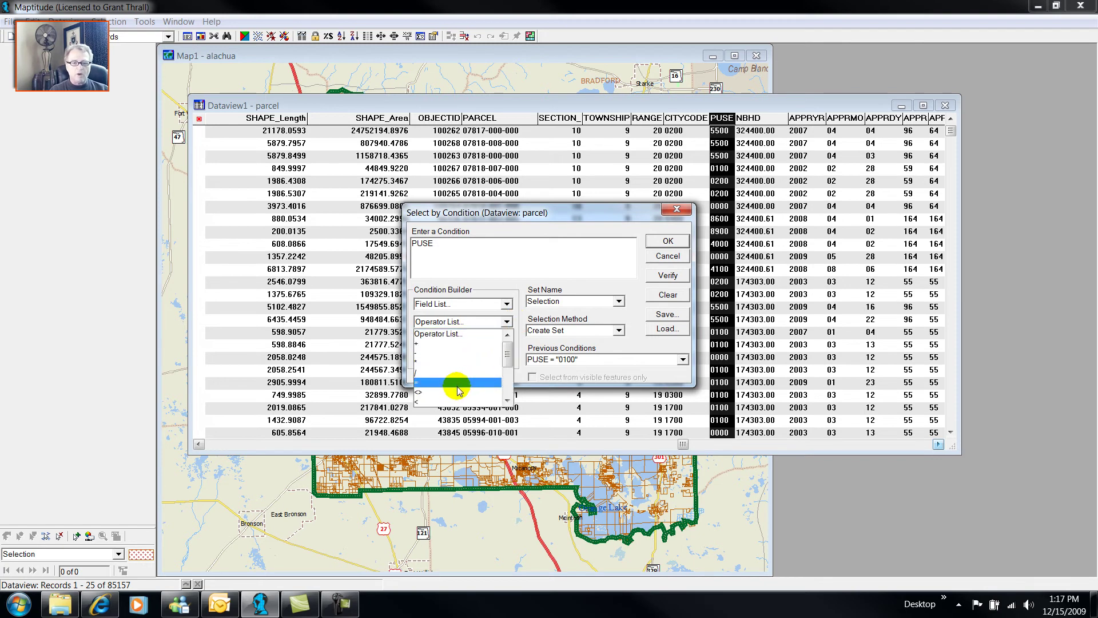
left_click(543, 252)
left_click(487, 245)
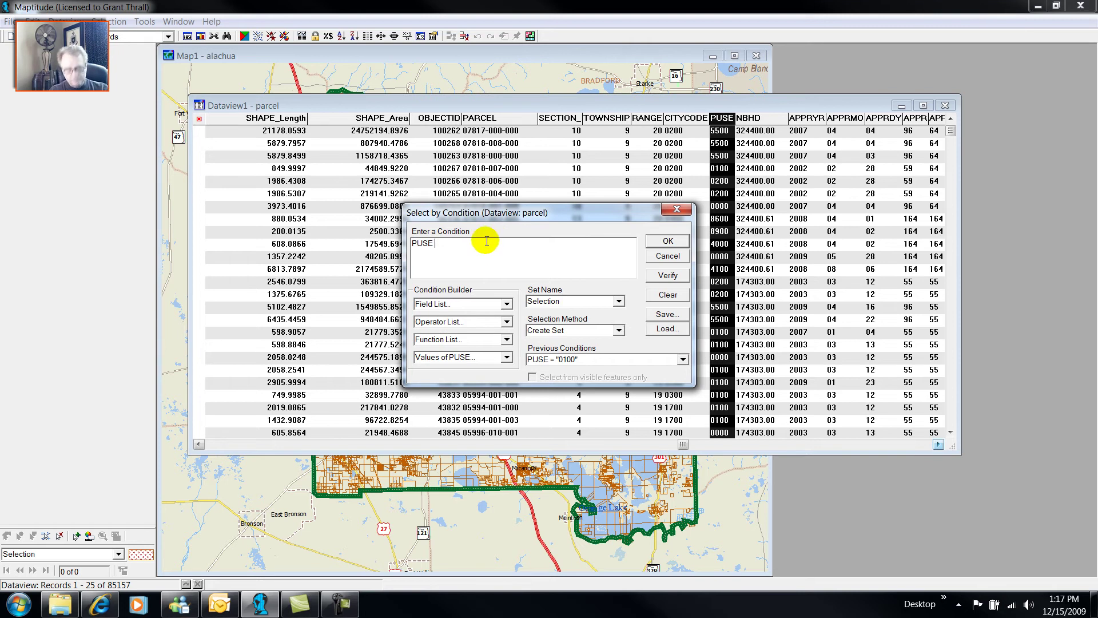
type("=")
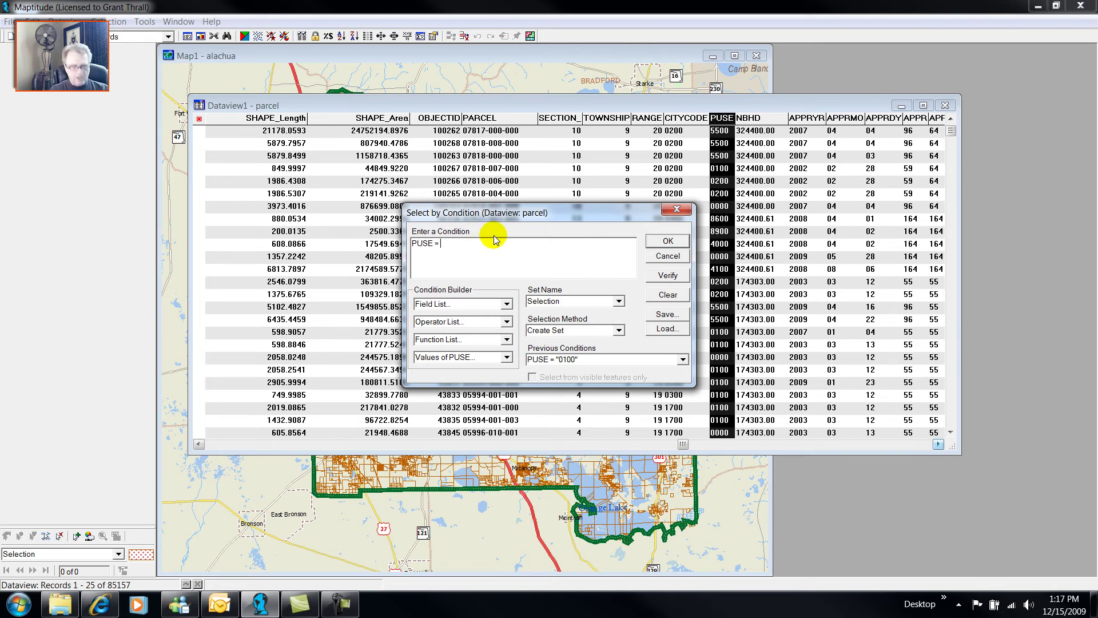
left_click(507, 358)
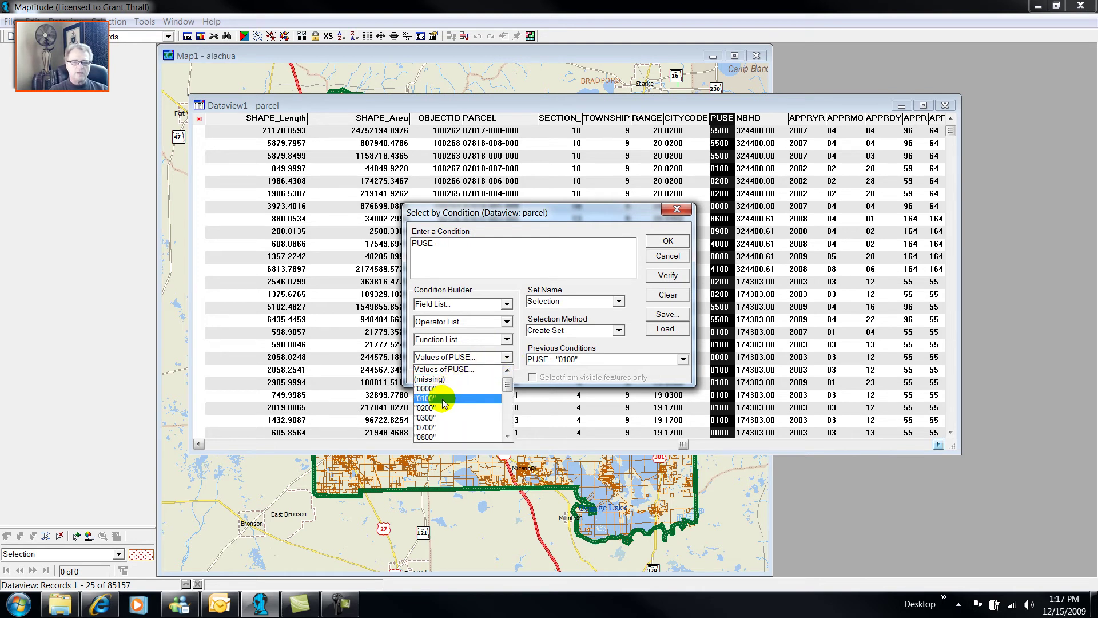
mouse_move(507, 382)
left_mouse_down()
mouse_move(505, 427)
mouse_move(502, 375)
left_mouse_up()
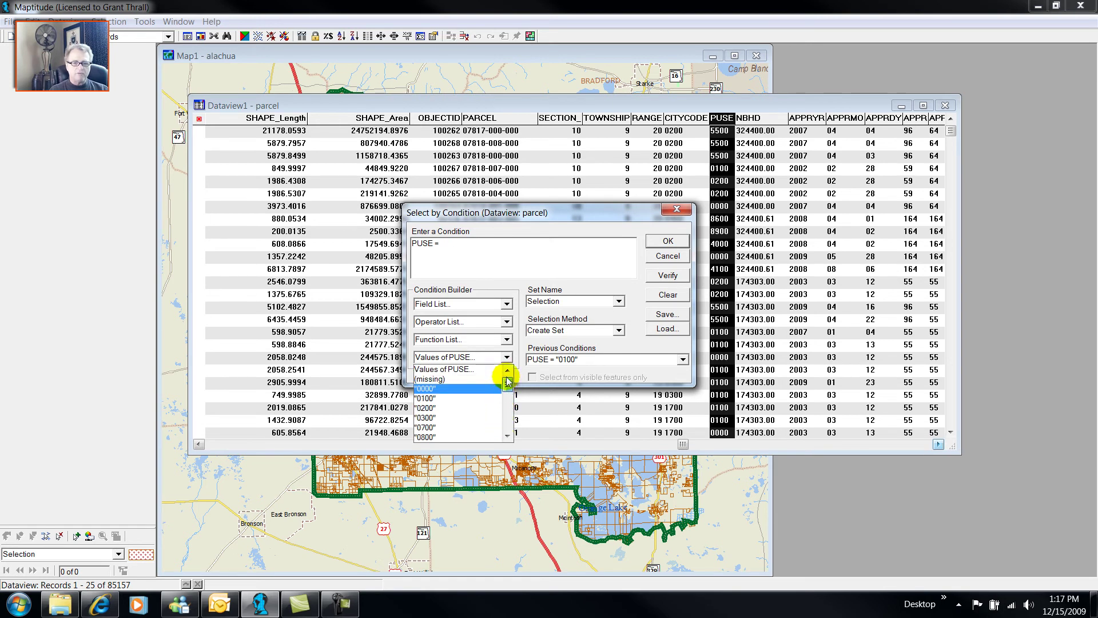
left_click(446, 398)
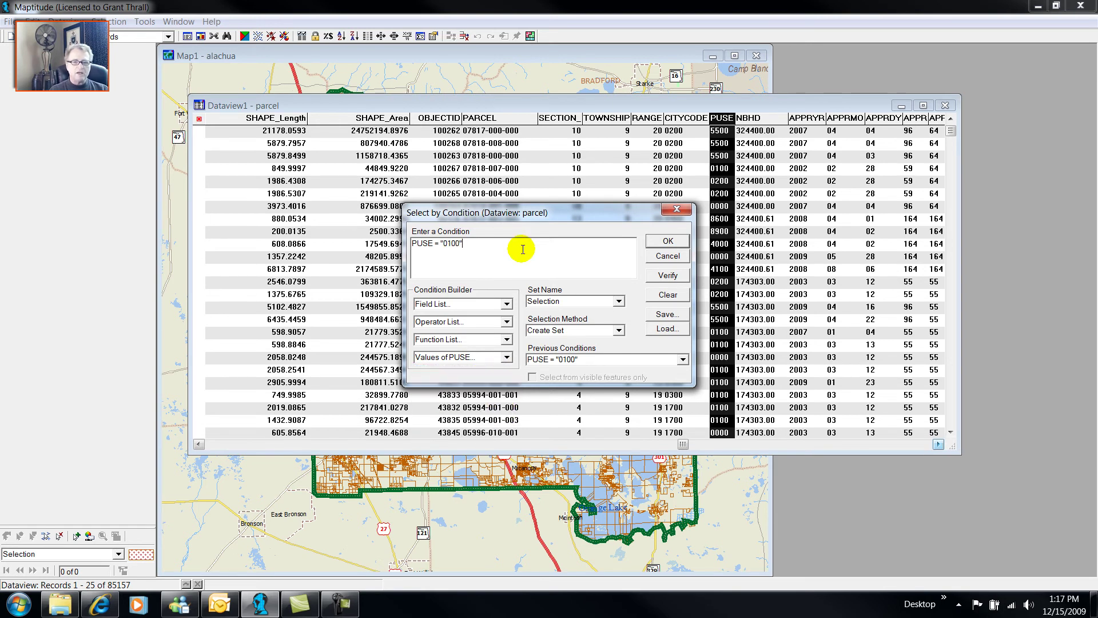
double_click(461, 245)
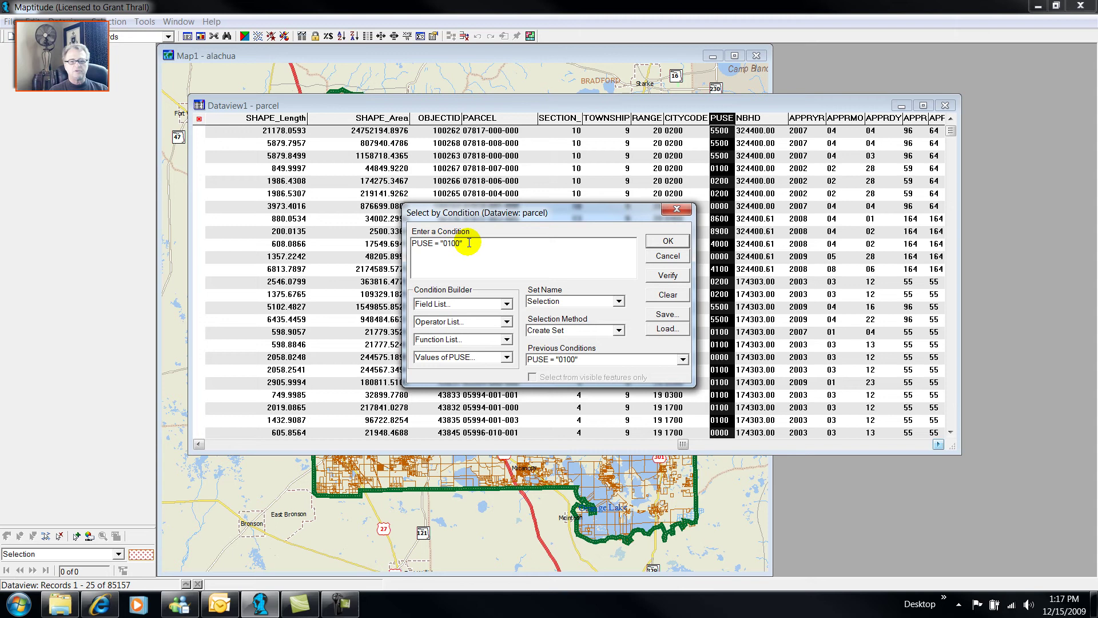
Name the set 12001-parcels-sfd and run the selection.
double_click(563, 302)
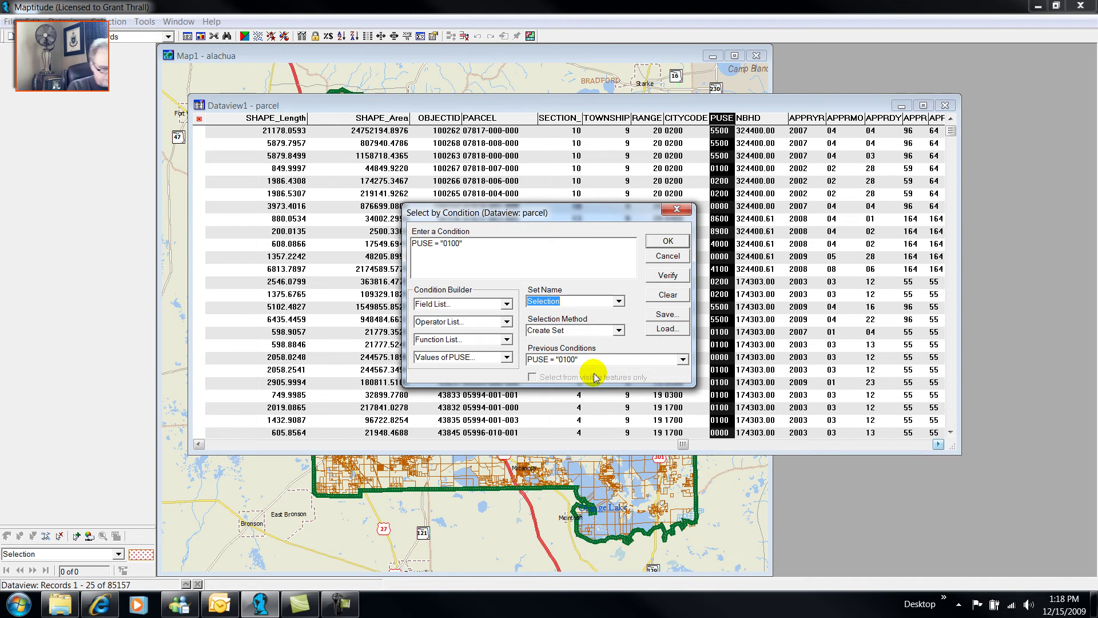
type("12001-parcels-sfd")
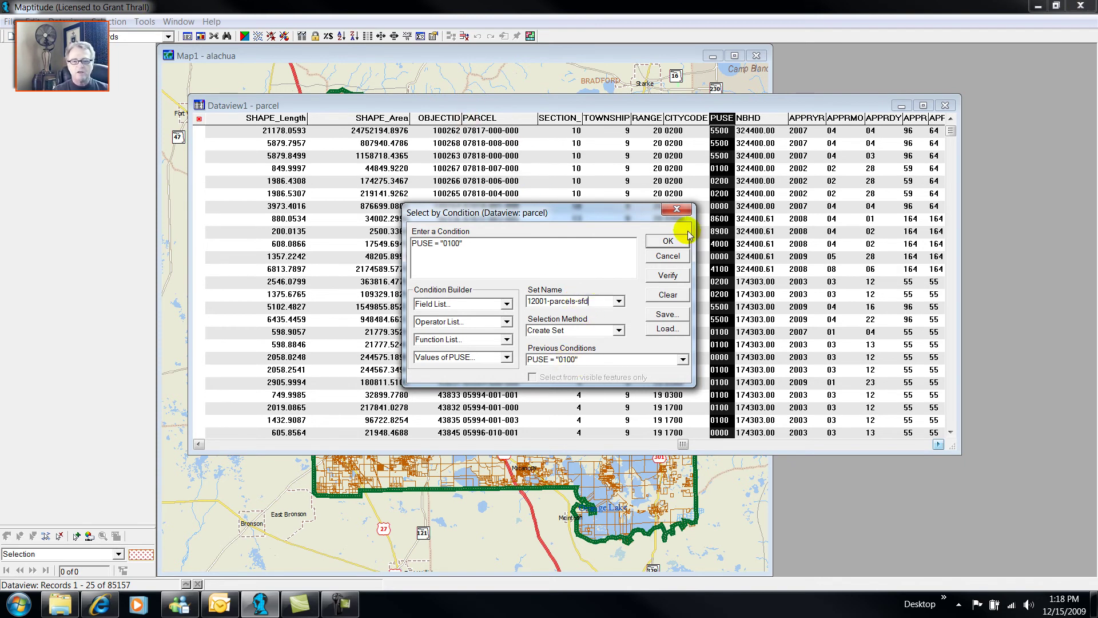
left_click(664, 246)
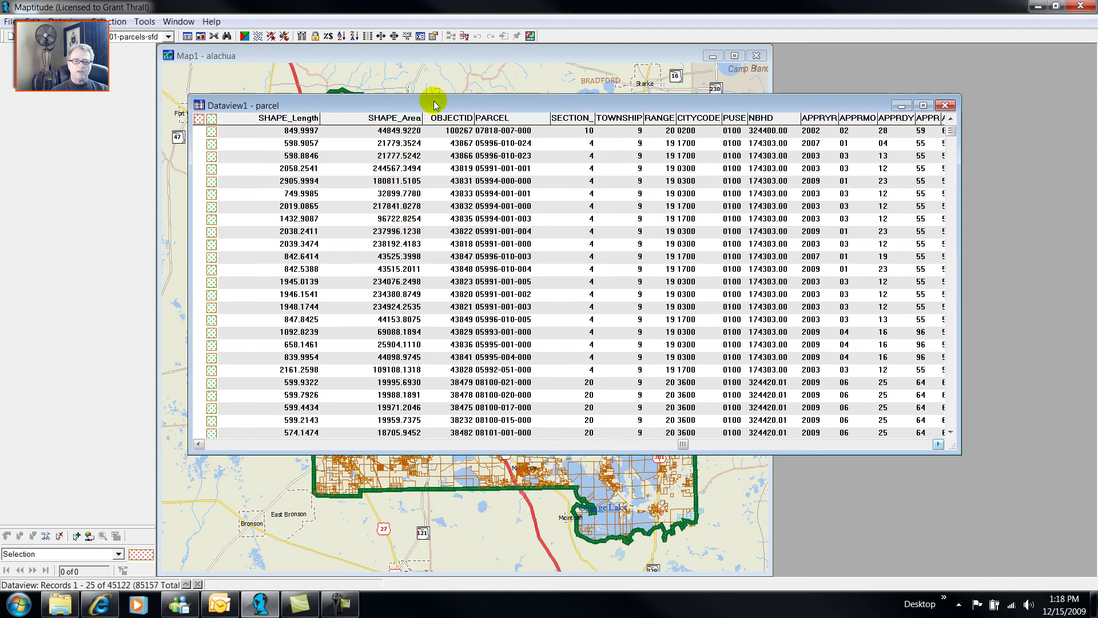
Through Tools > Export, export the 12001-parcels-sfd set as a Standard Geographic File.
left_click_drag(431, 106, 417, 113)
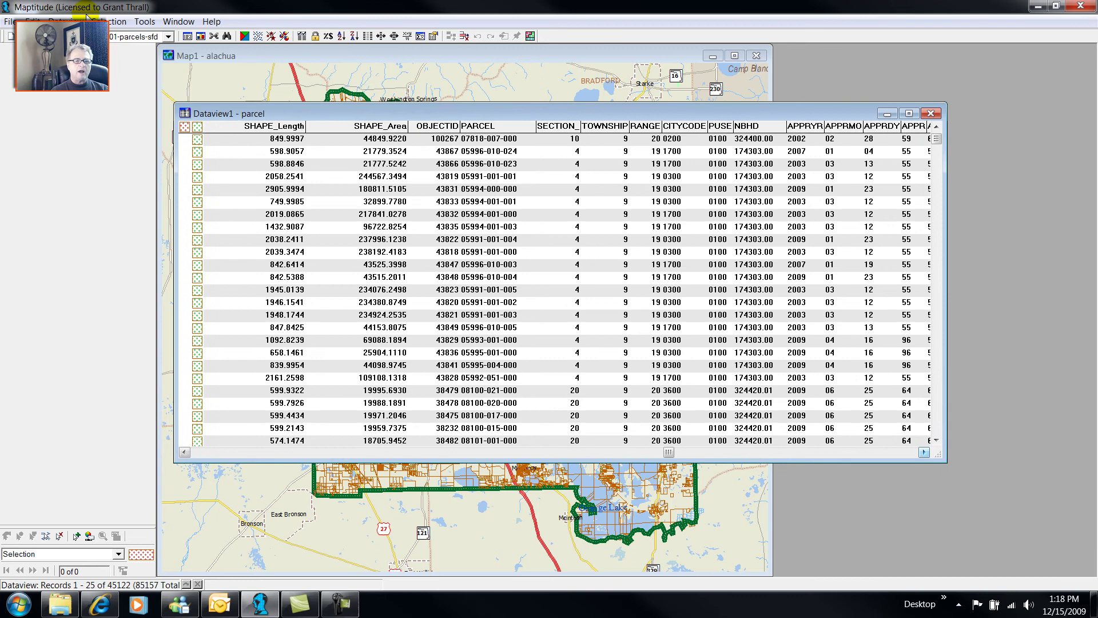
left_click(145, 23)
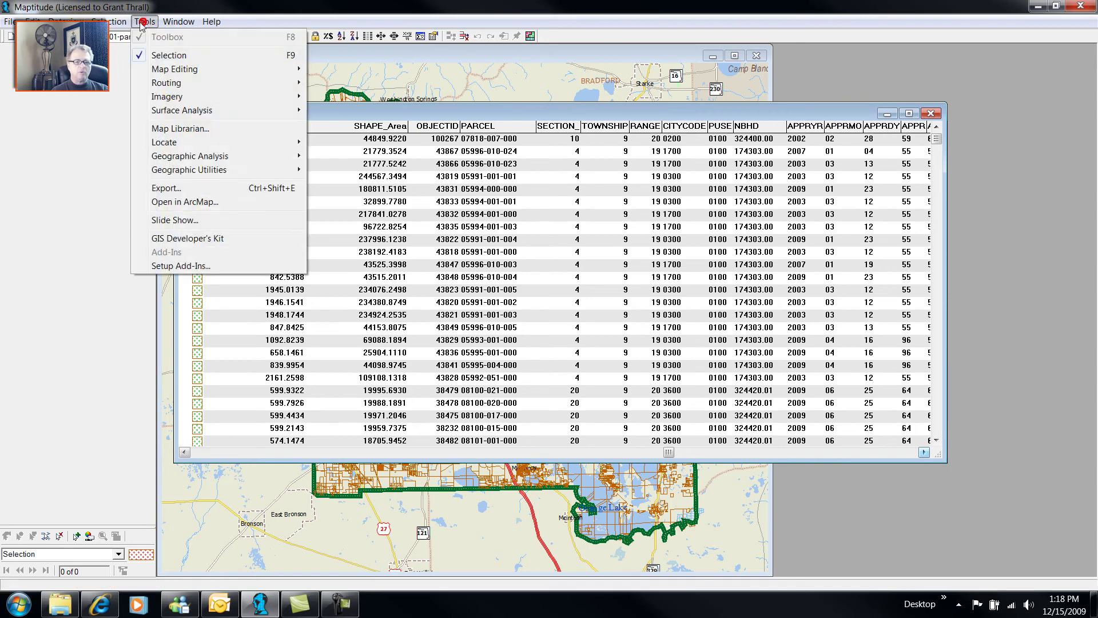
left_click(184, 189)
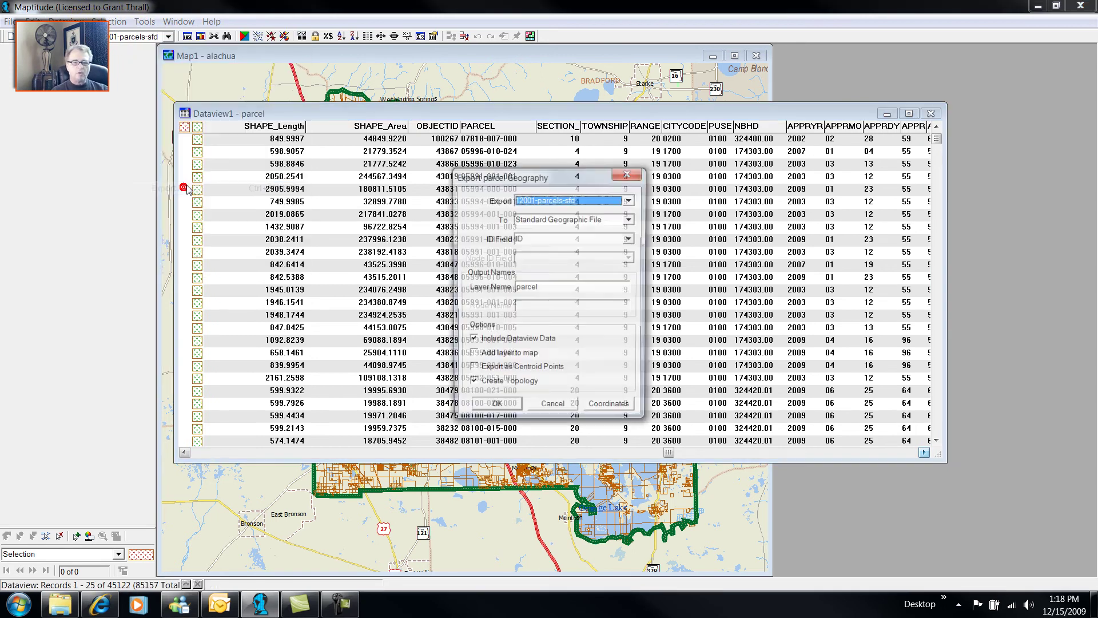
left_click(630, 200)
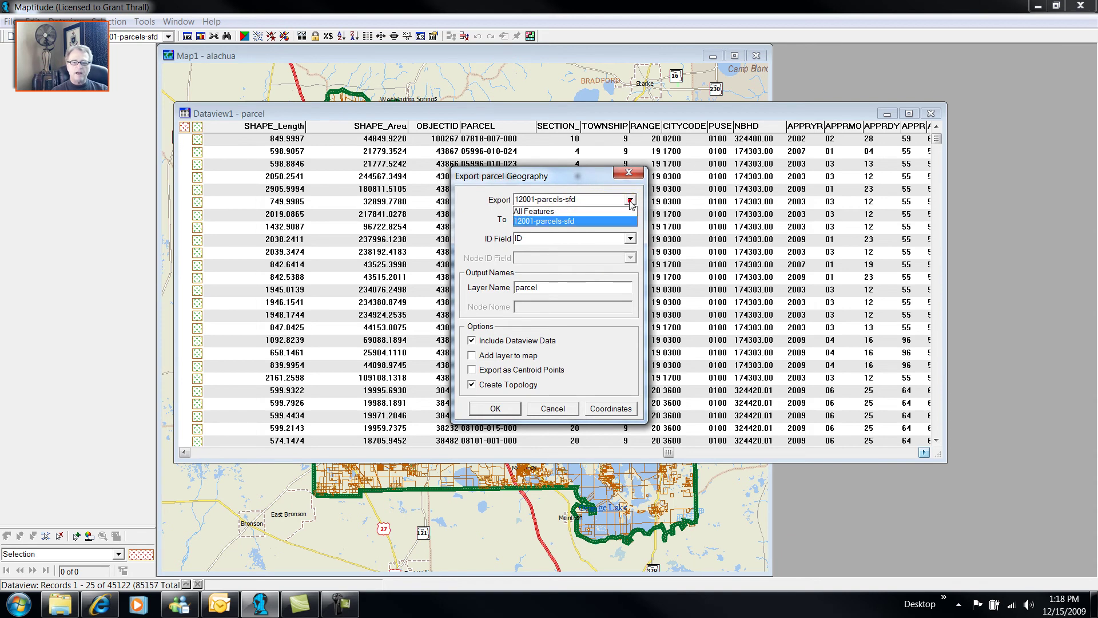
left_click(532, 222)
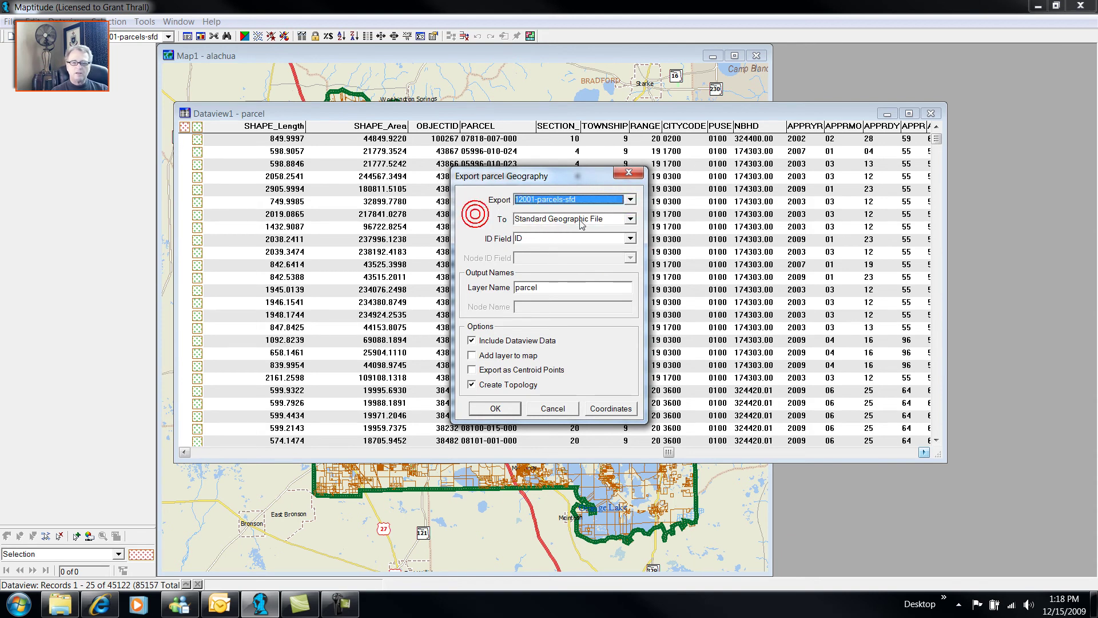
left_click(631, 219)
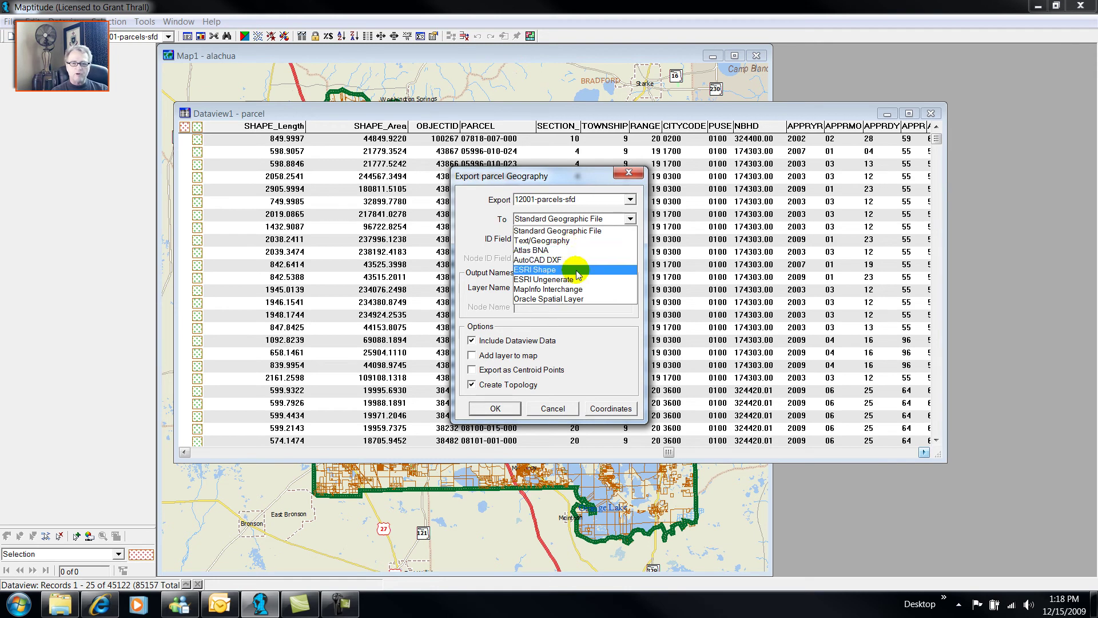
left_click(470, 224)
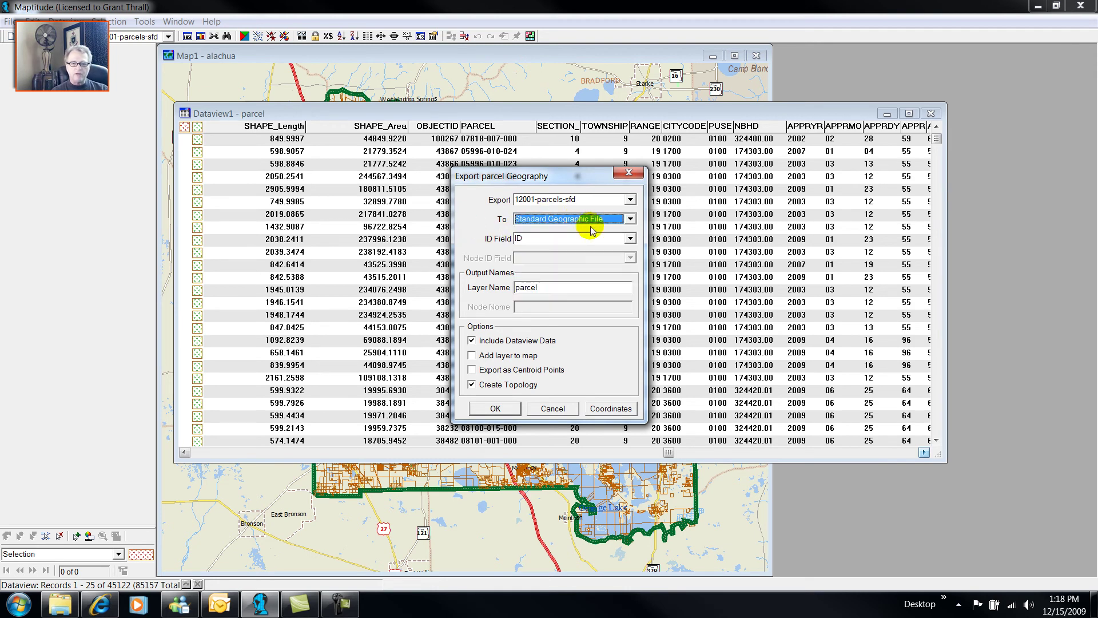
Name the layer 12001-parcels-puse0100, add it to the map without topology, and confirm.
left_click_drag(559, 287, 319, 271)
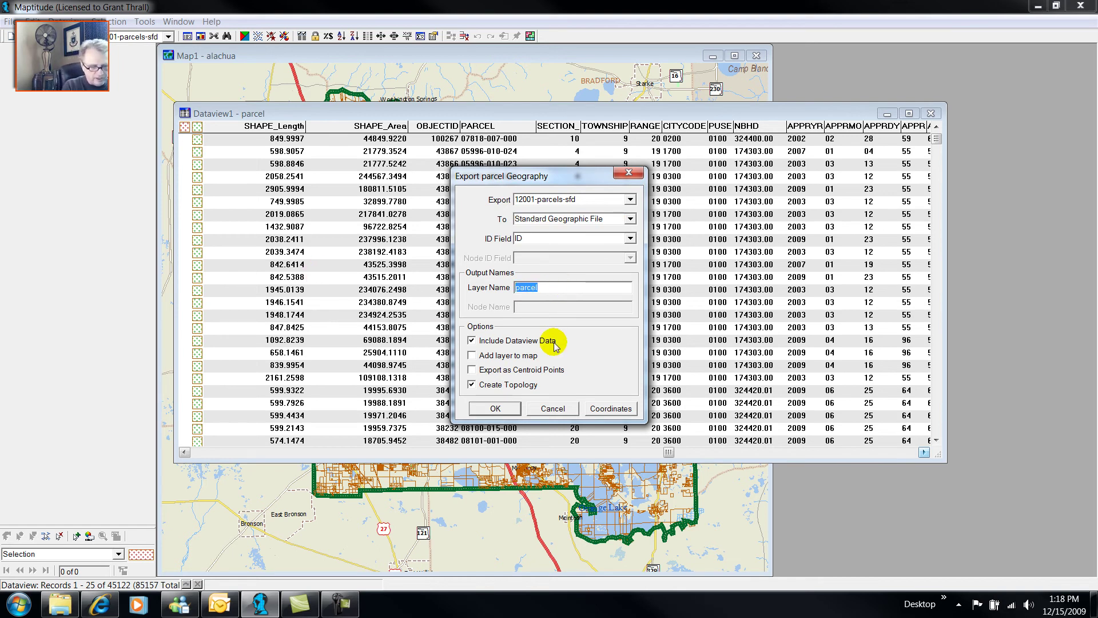
type("12001-")
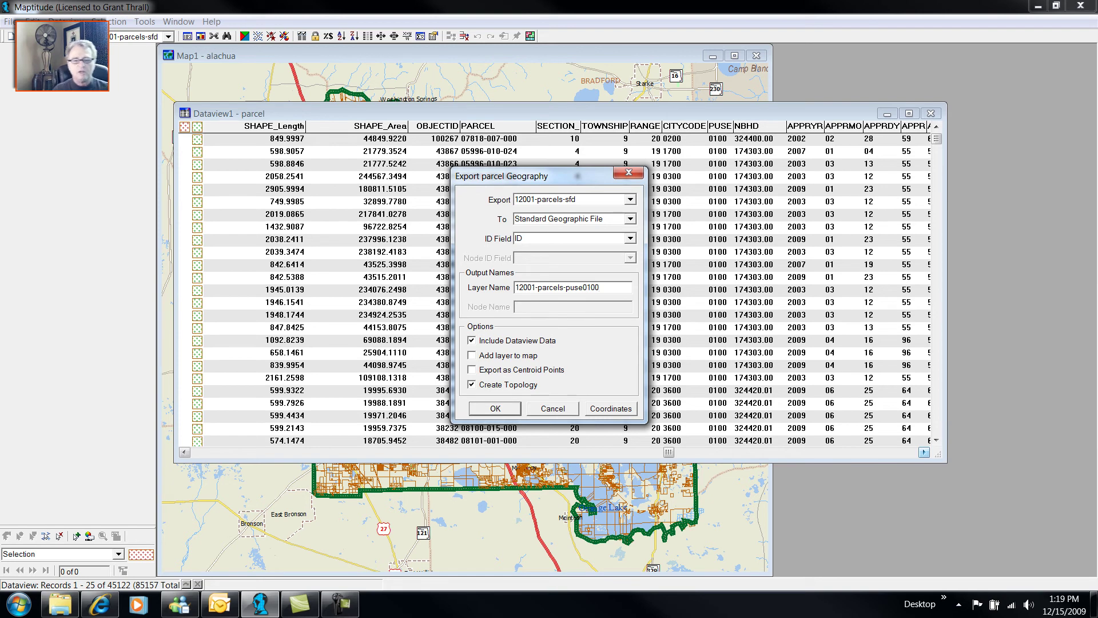
left_click(472, 355)
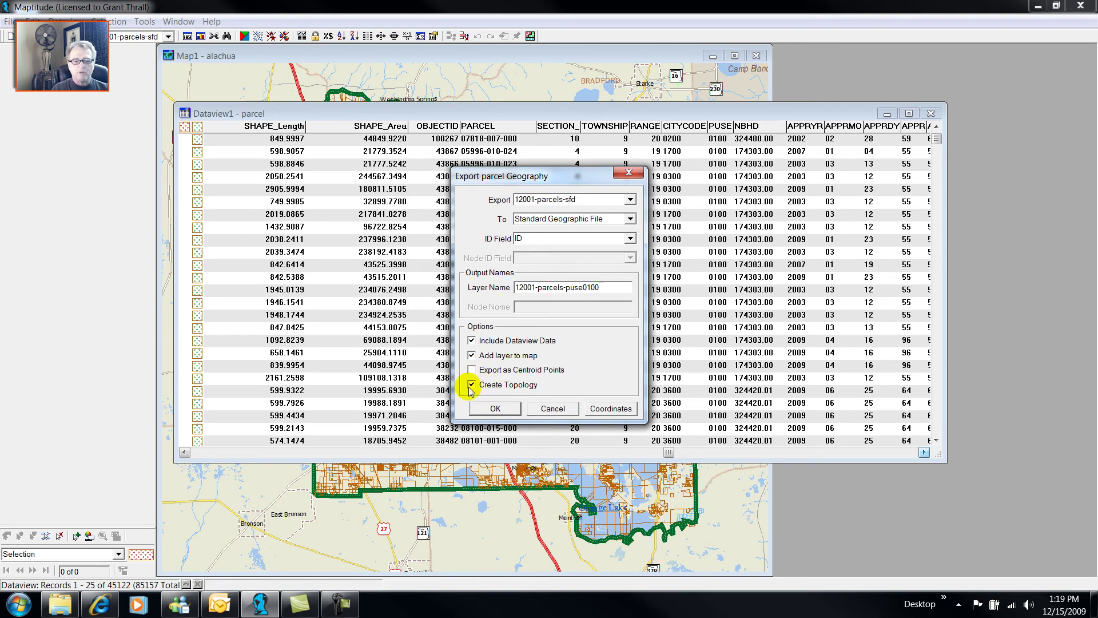
left_click(471, 385)
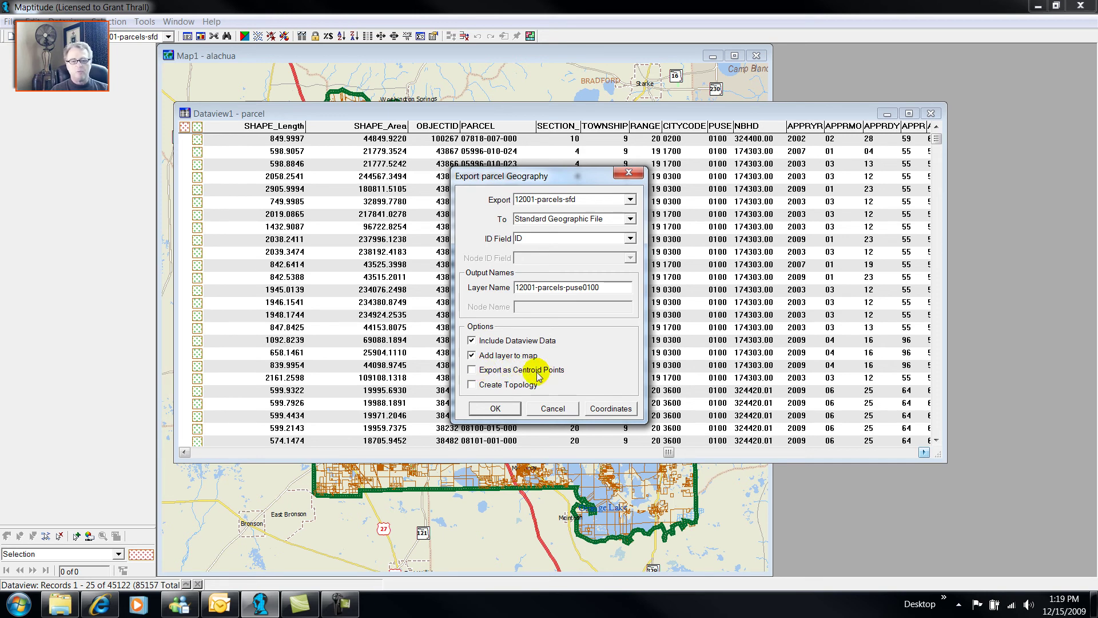
left_click(506, 409)
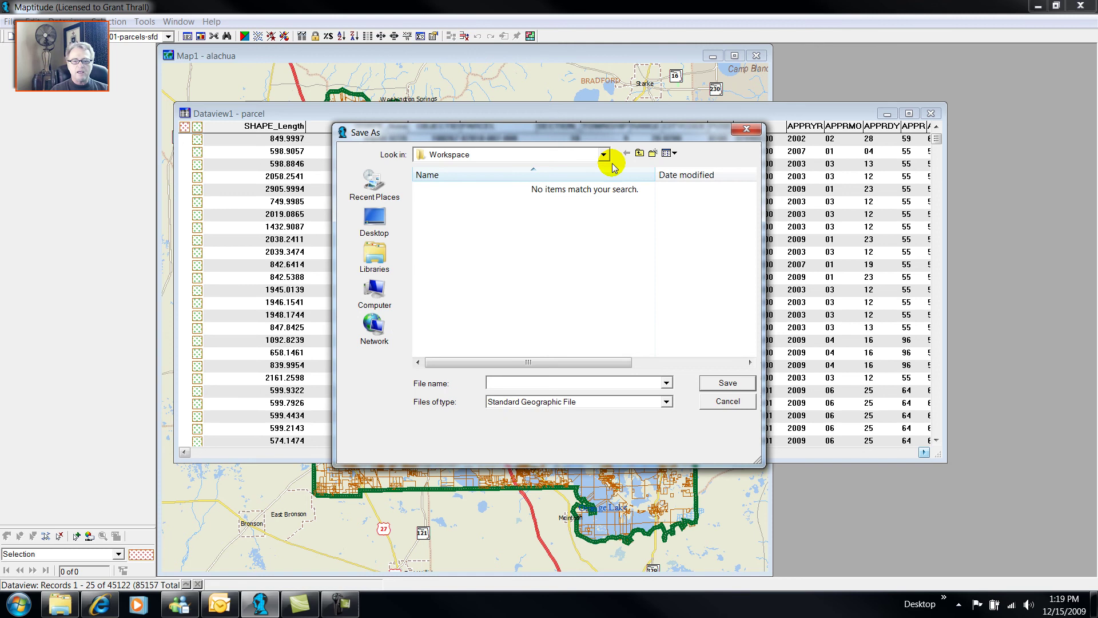
Save over 12001-parcels-housing in GIS_Data\12001, then close the parcel dataview.
left_click(640, 153)
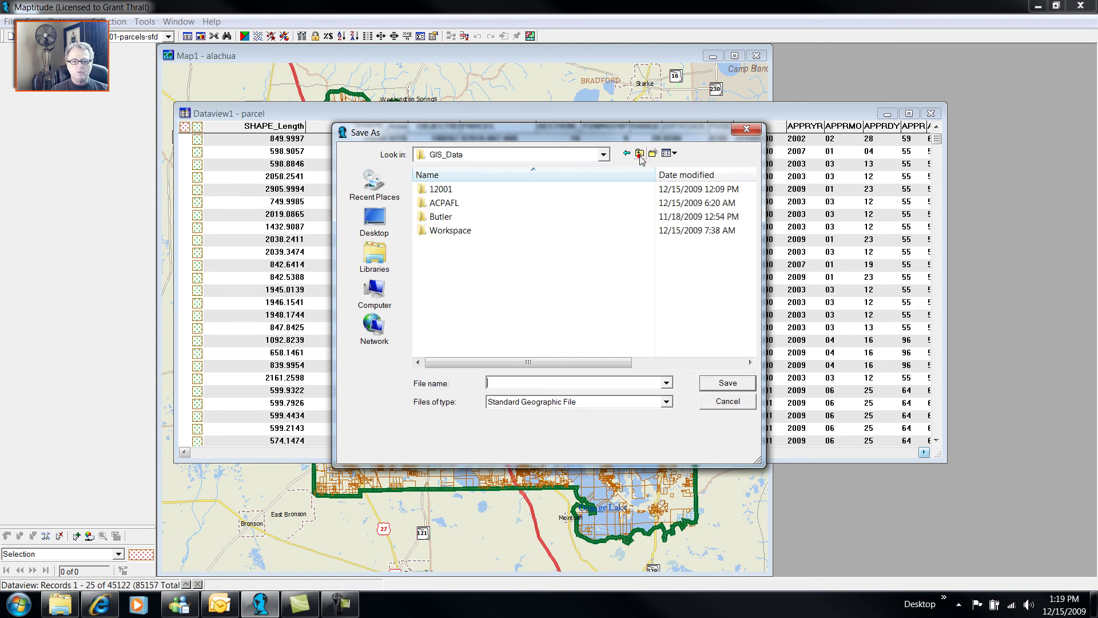
double_click(436, 194)
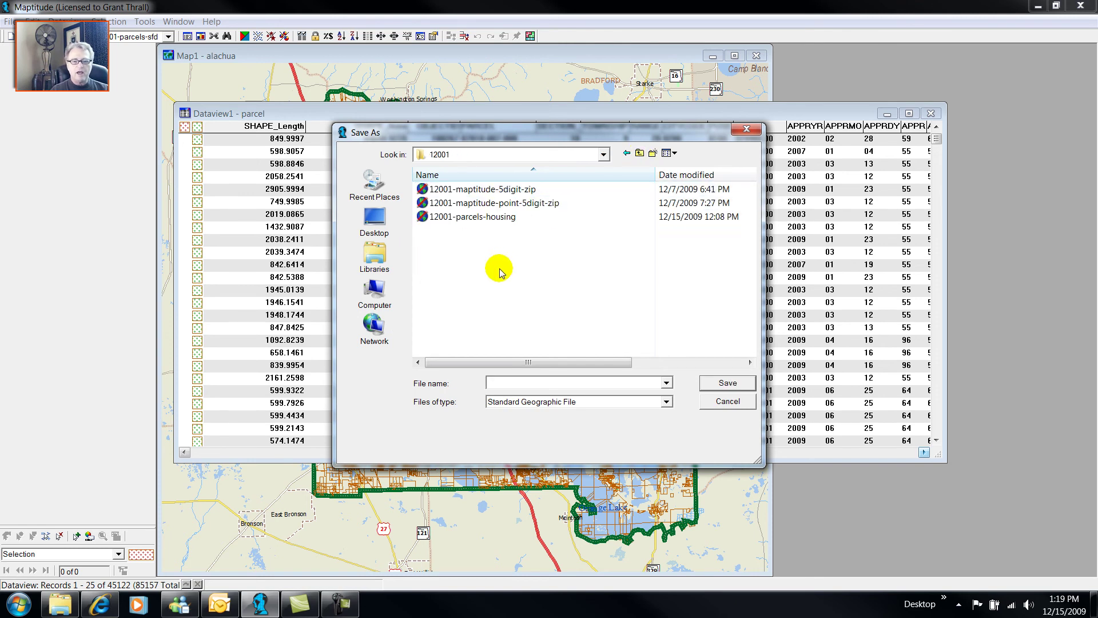
left_click(472, 221)
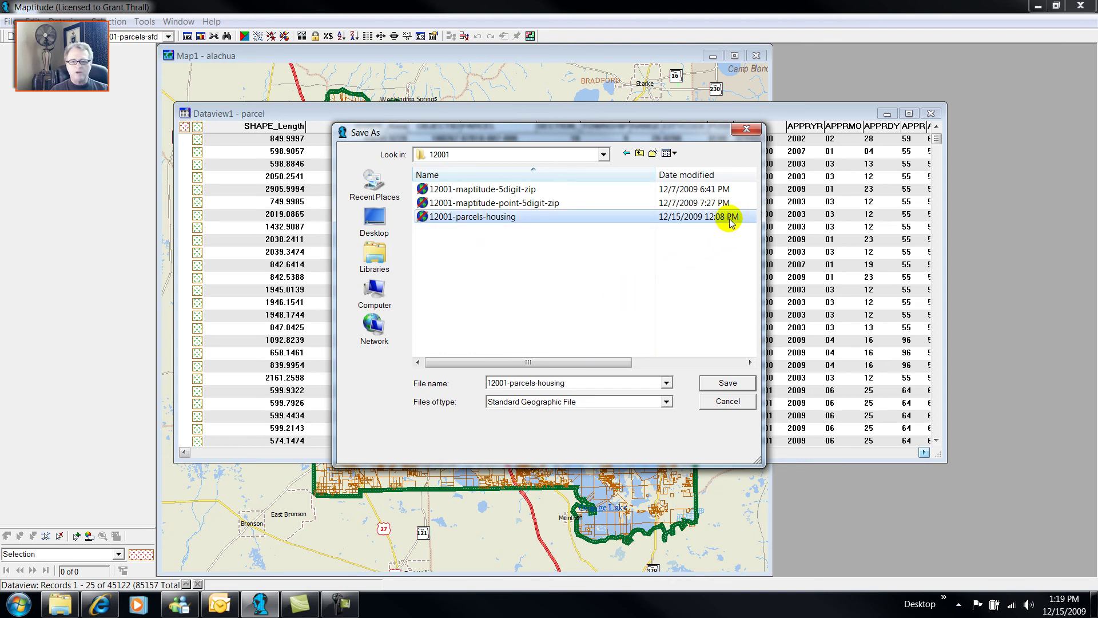
left_click(734, 386)
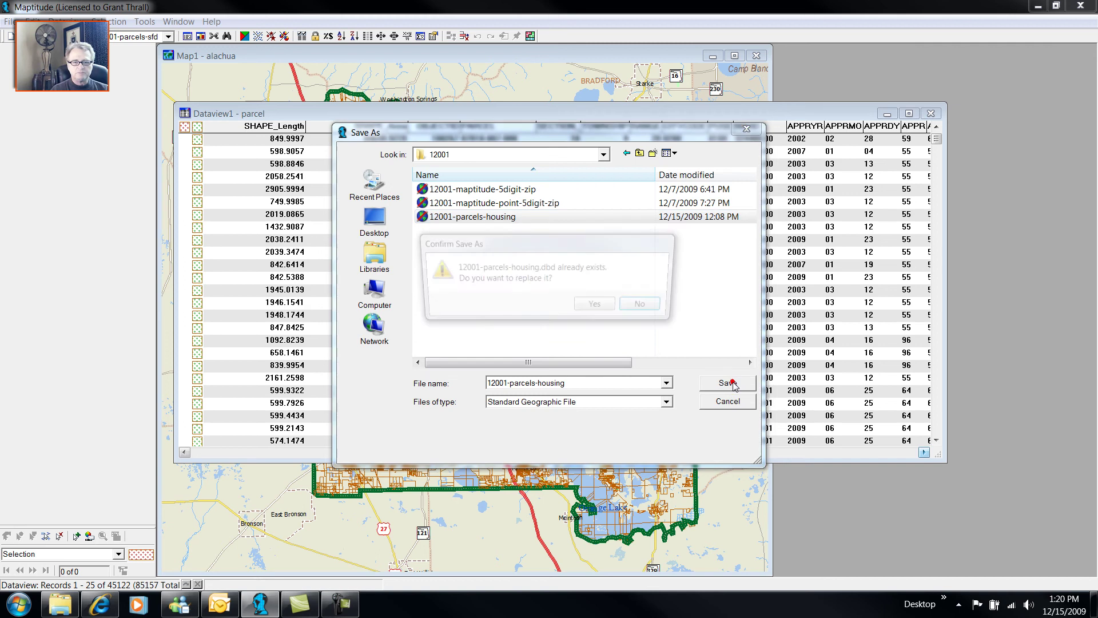
left_click(600, 308)
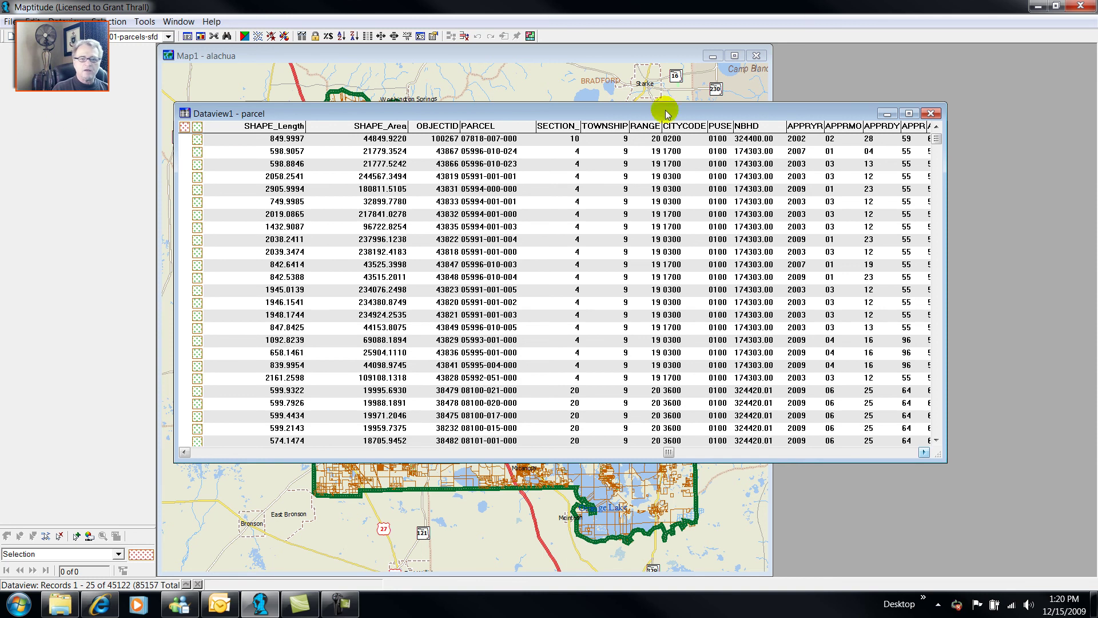
left_click(930, 120)
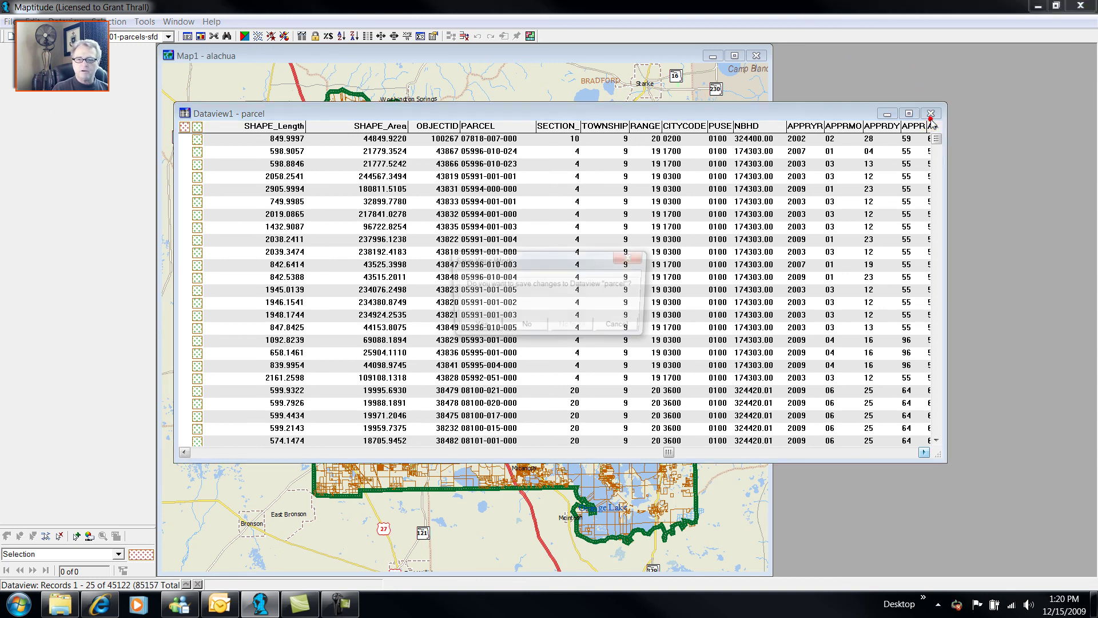
Close the parcel table without saving, hide the original parcel layer, and select 12001-parcels-puse01.
left_click(524, 329)
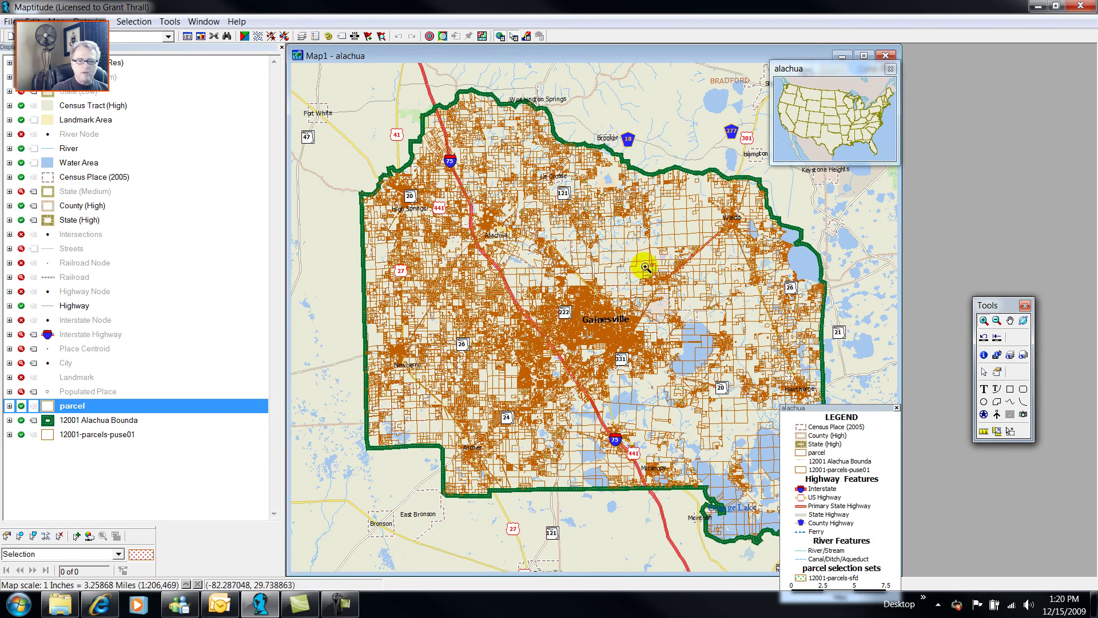
left_click(21, 406)
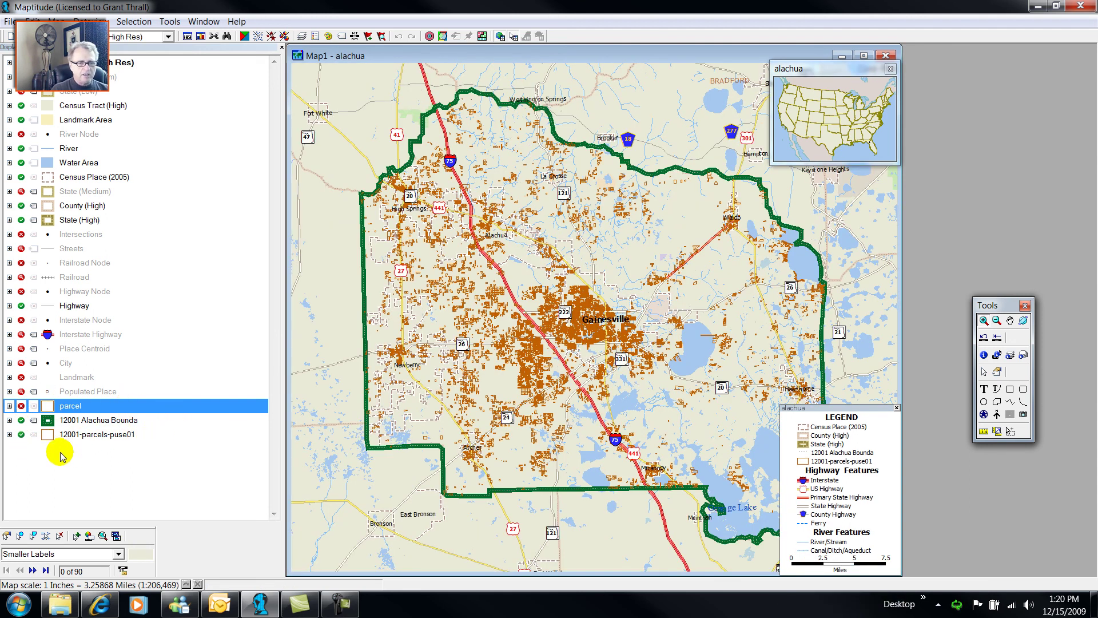
left_click(112, 436)
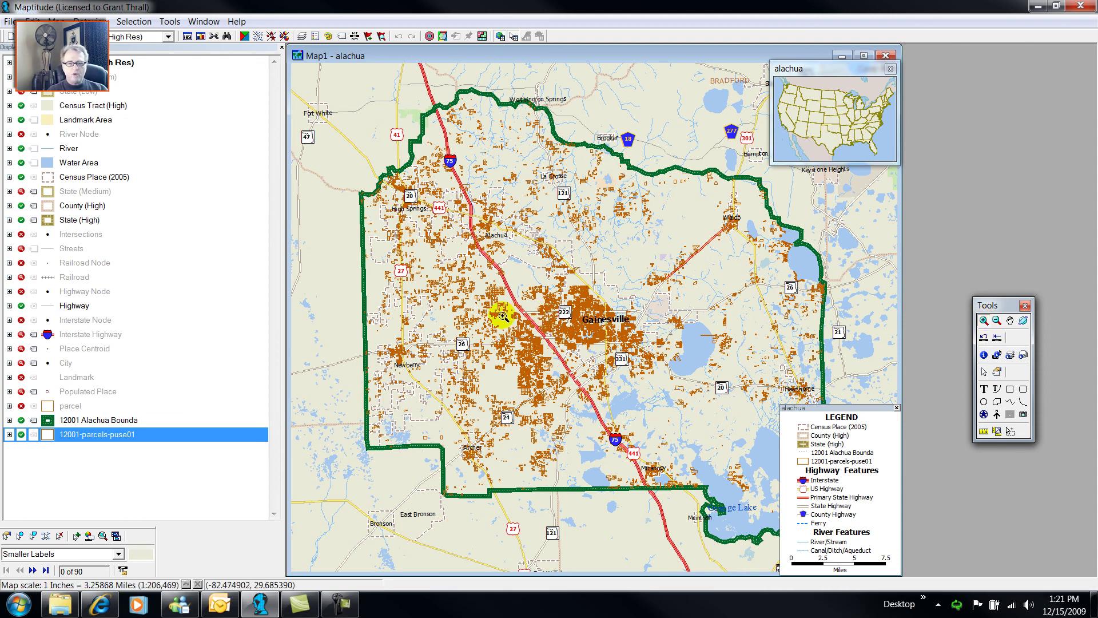
Zoom from west Gainesville into Shannon Wood until the curved rows of single-family lots show.
left_click_drag(498, 314, 560, 397)
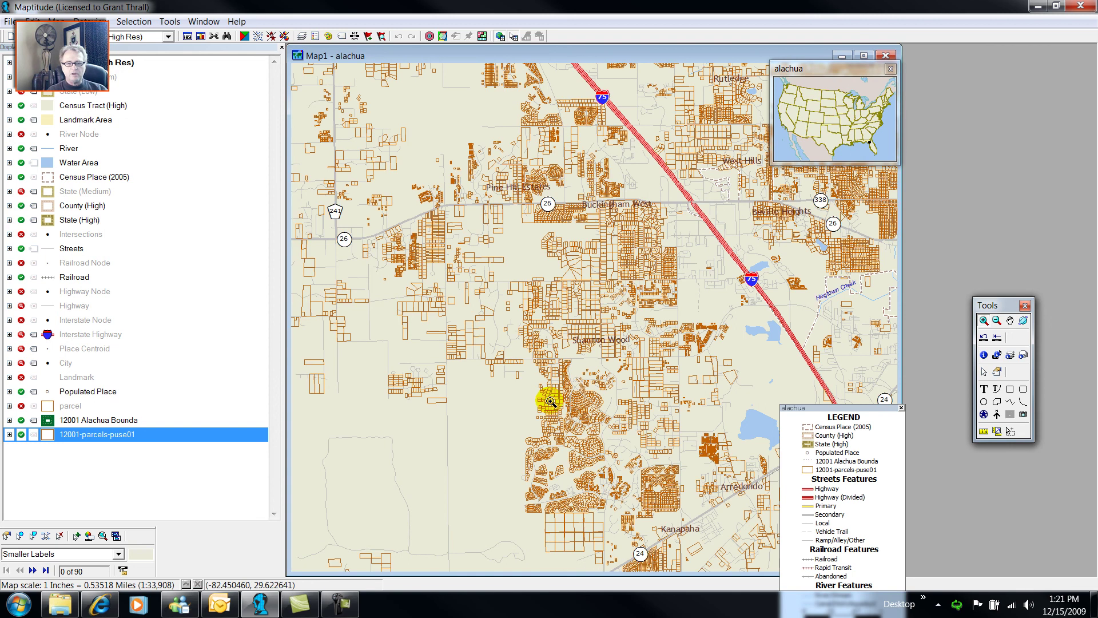
left_click_drag(461, 216, 744, 530)
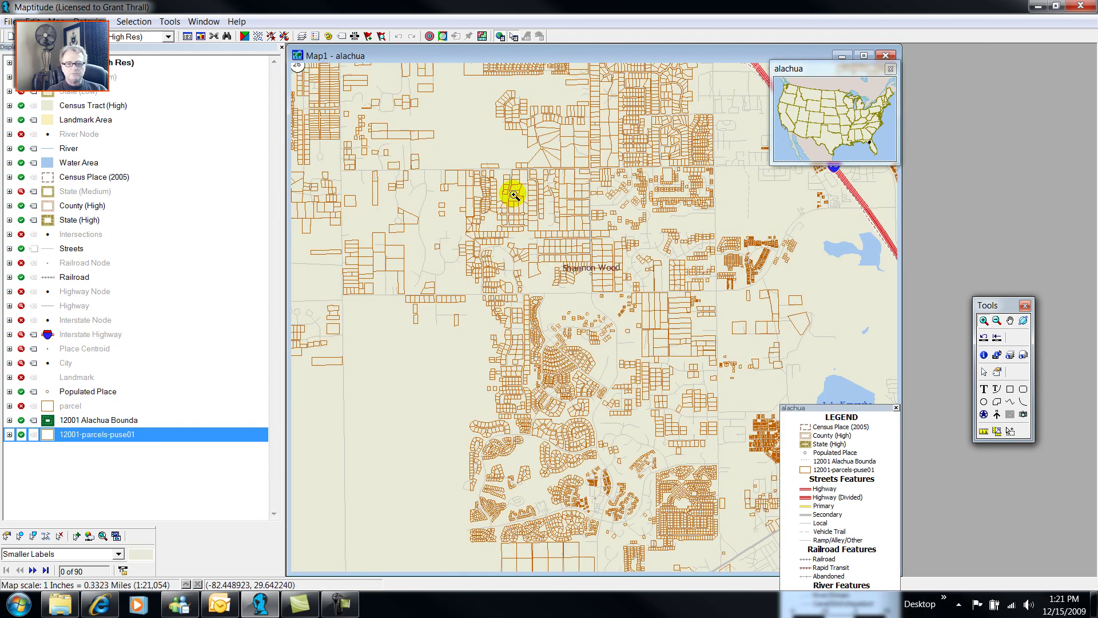
left_click_drag(474, 197, 758, 498)
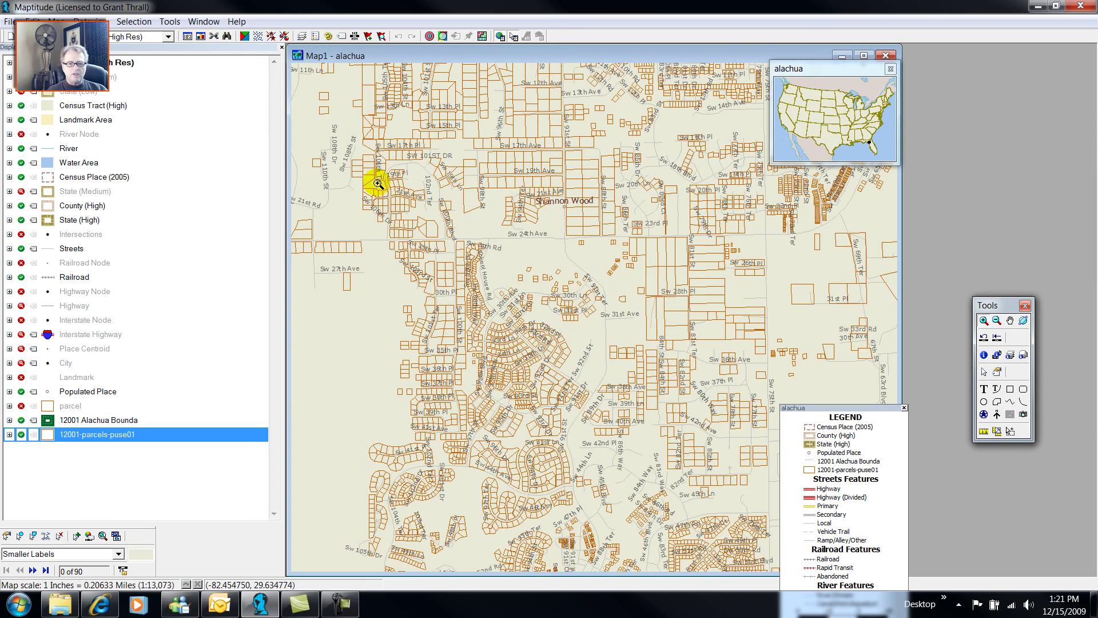
left_click_drag(376, 182, 708, 455)
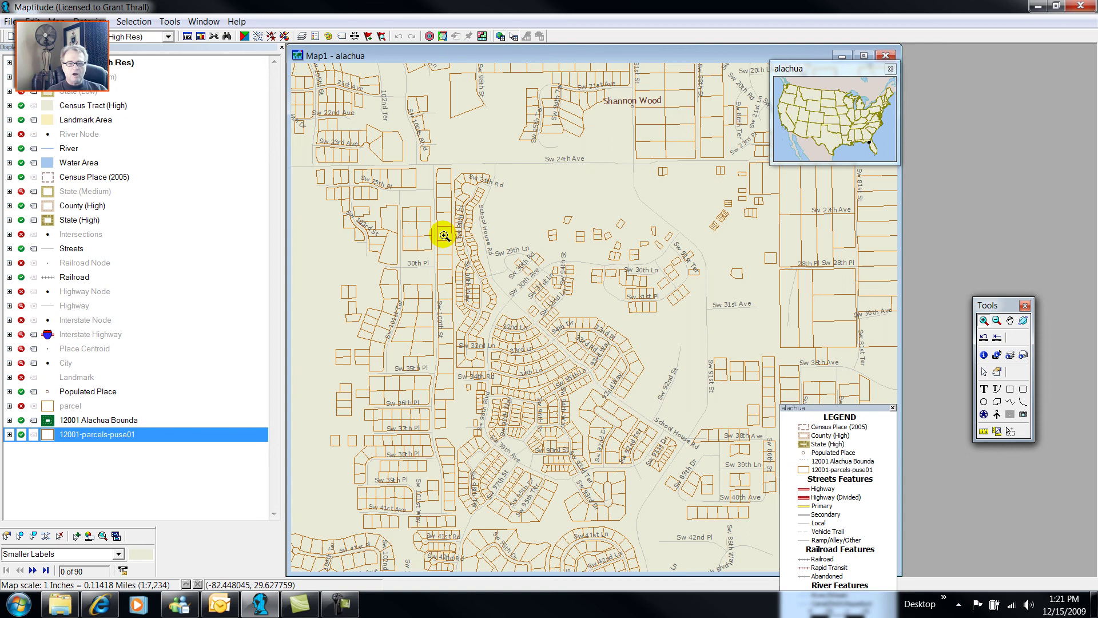
left_click_drag(422, 153, 680, 447)
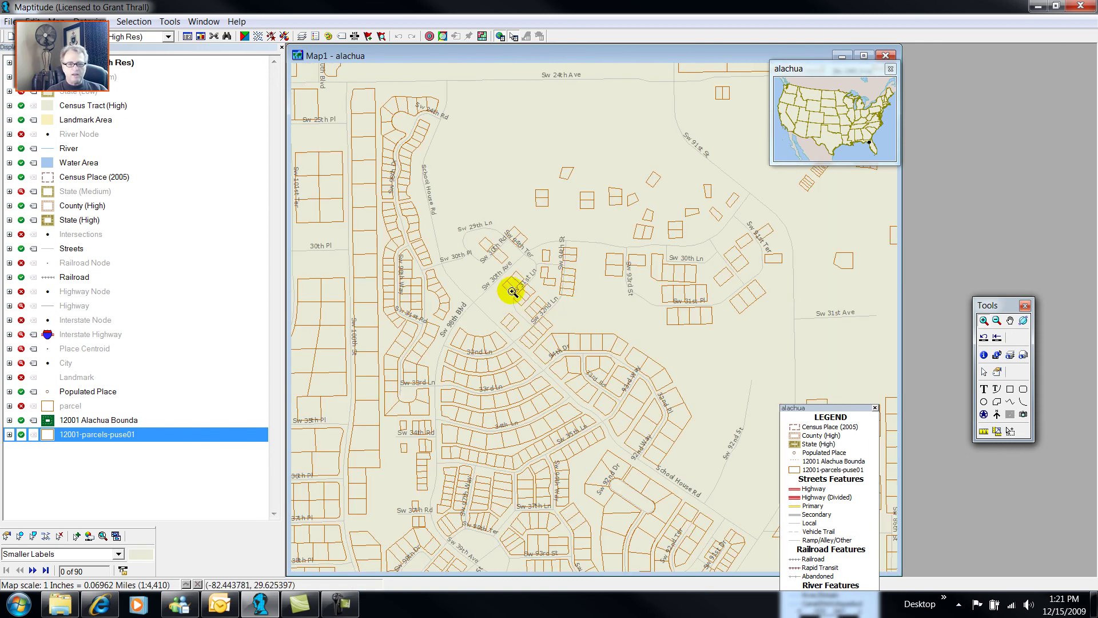
left_click_drag(614, 262, 321, 497)
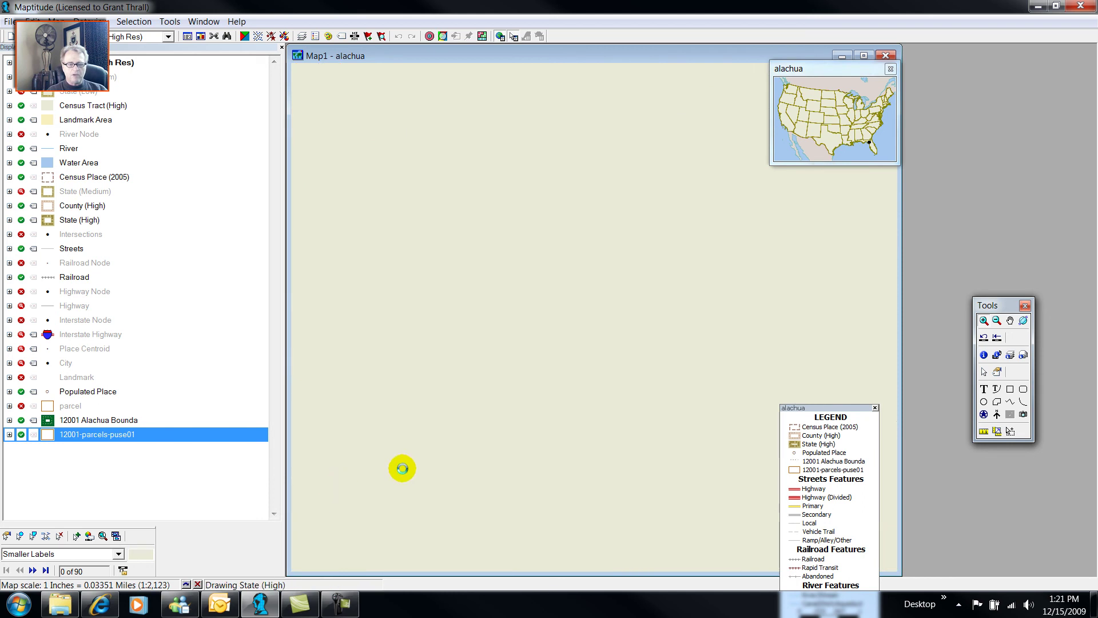